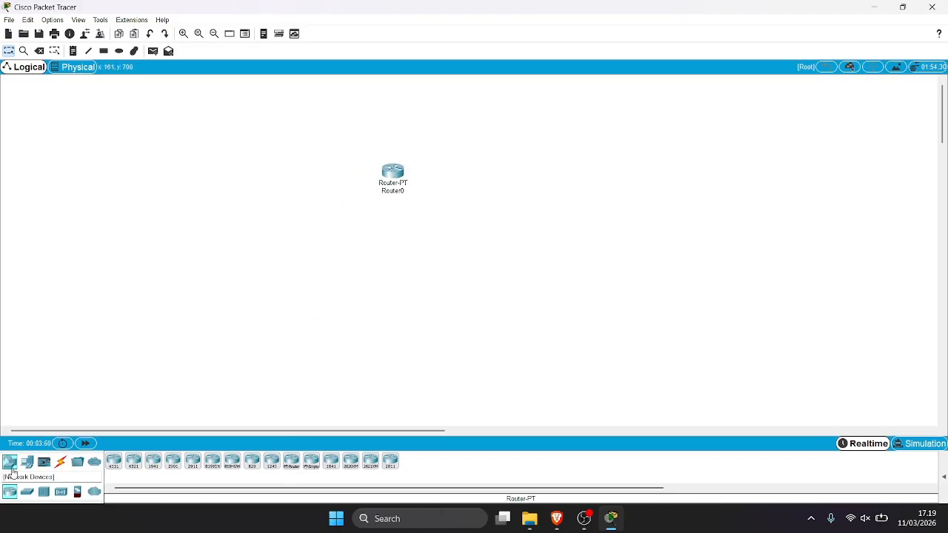
Place PC0 below Router0 and auto-cable Router0's Fa0/0 to PC0's Fa0.
click(27, 462)
drag(114, 463, 394, 268)
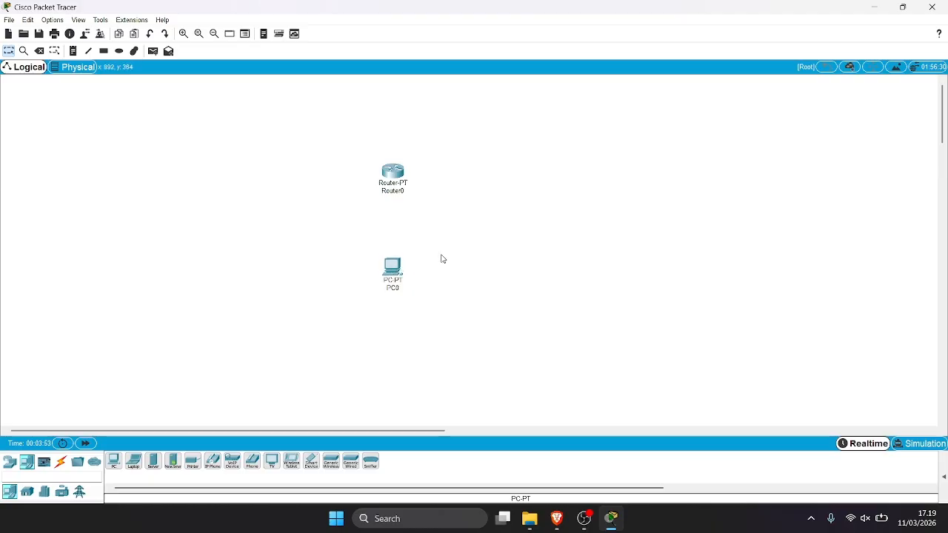
click(61, 462)
click(114, 465)
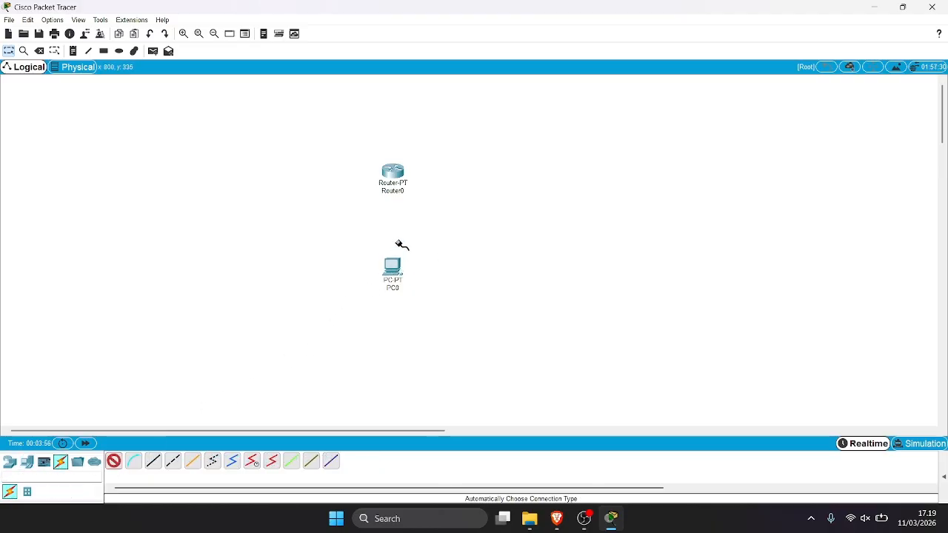
click(400, 178)
click(392, 275)
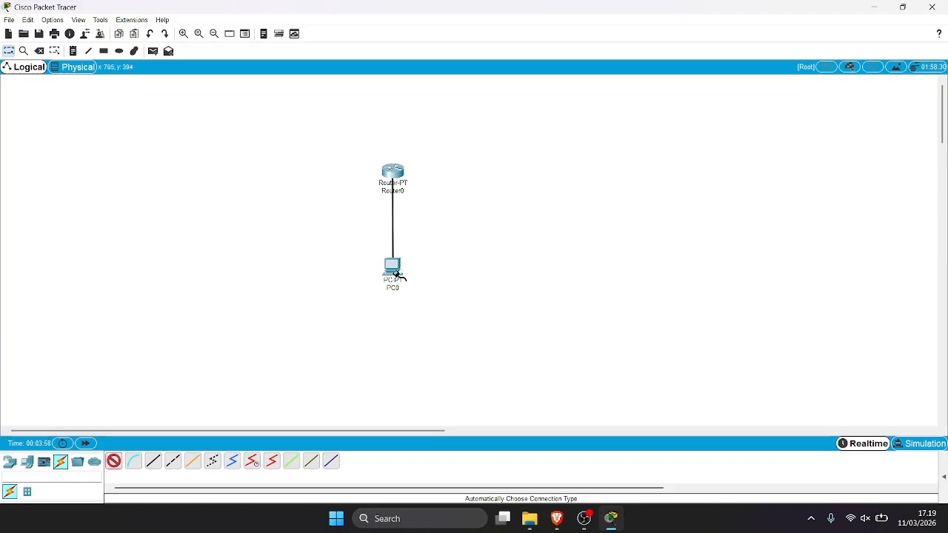
mouse_move(389, 276)
mouse_down()
mouse_move(397, 273)
mouse_move(391, 272)
mouse_up()
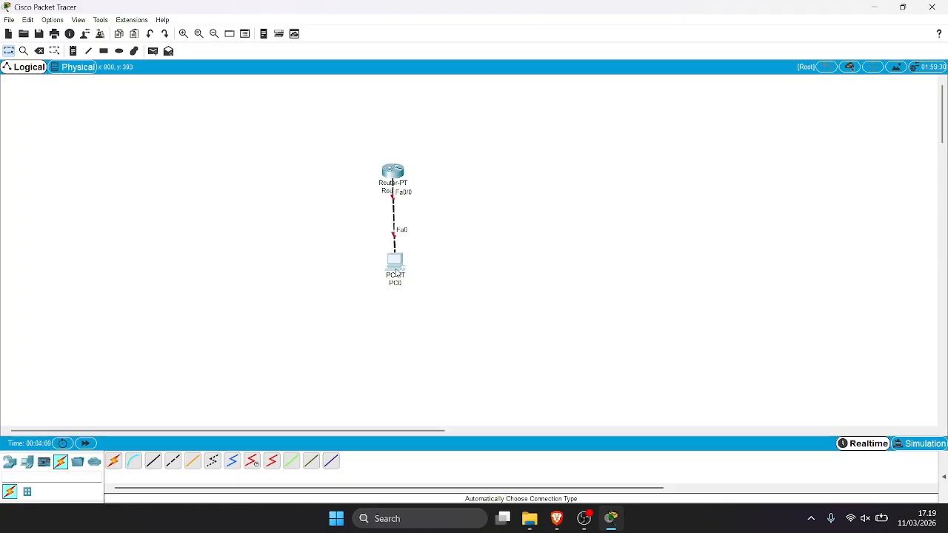
Turn on Router0's FastEthernet0/0 and assign it 192.168.1.1 with mask 255.255.255.0.
click(393, 174)
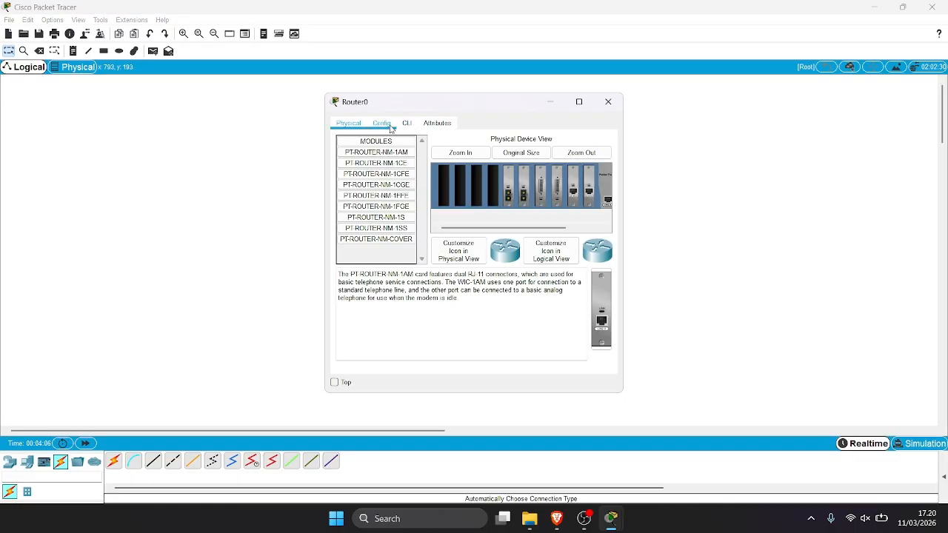
click(390, 127)
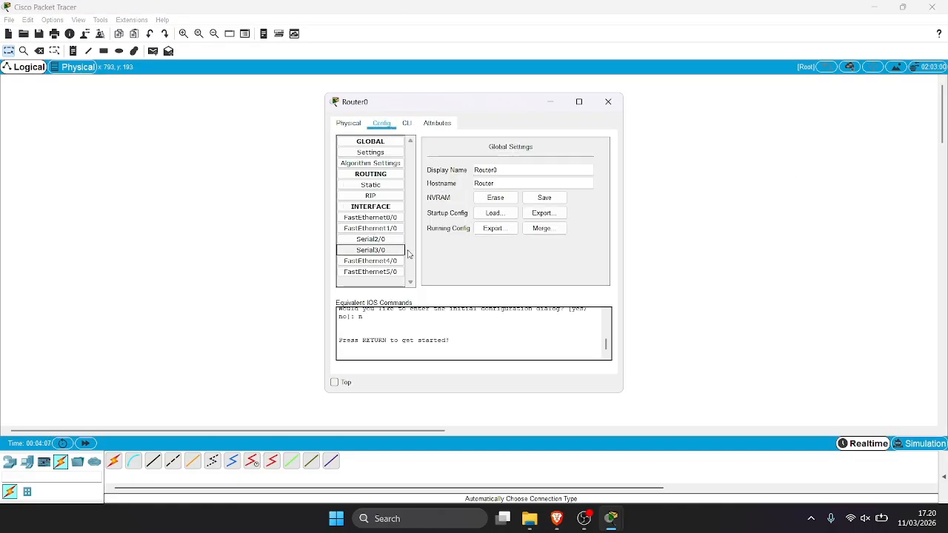
click(395, 218)
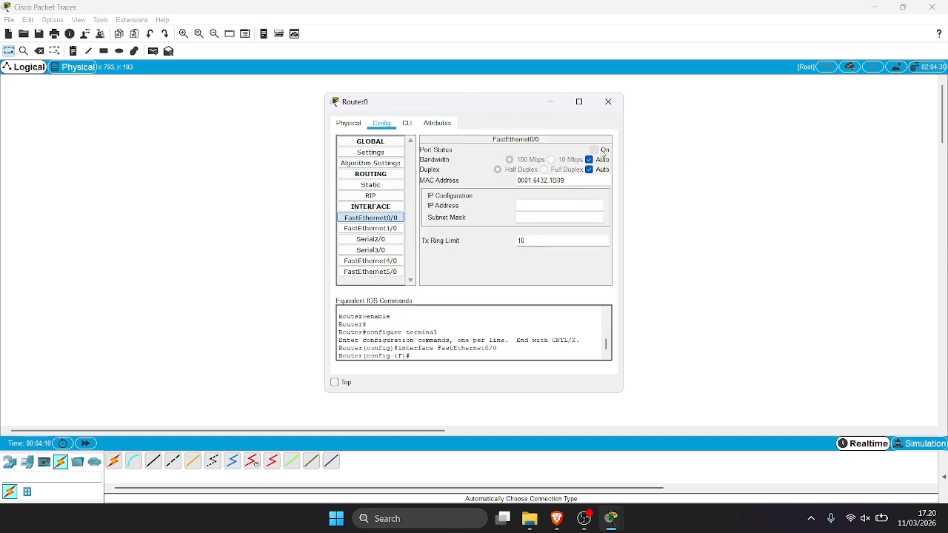
click(601, 151)
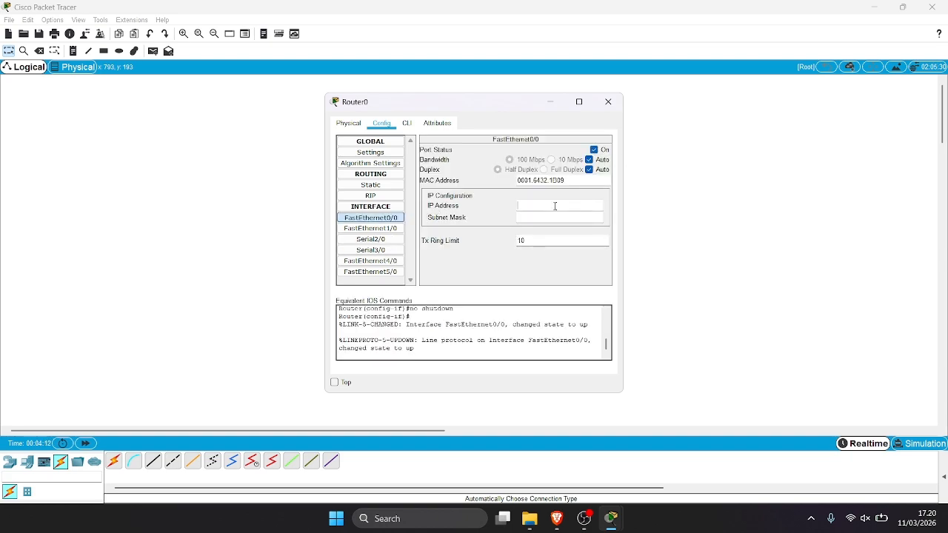
text(192.168/)
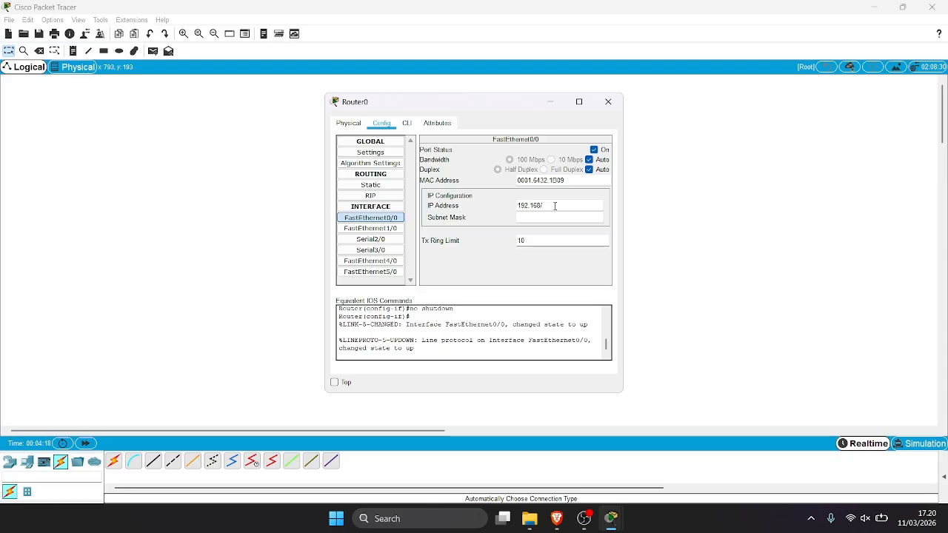
text(1.1)
key(Return)
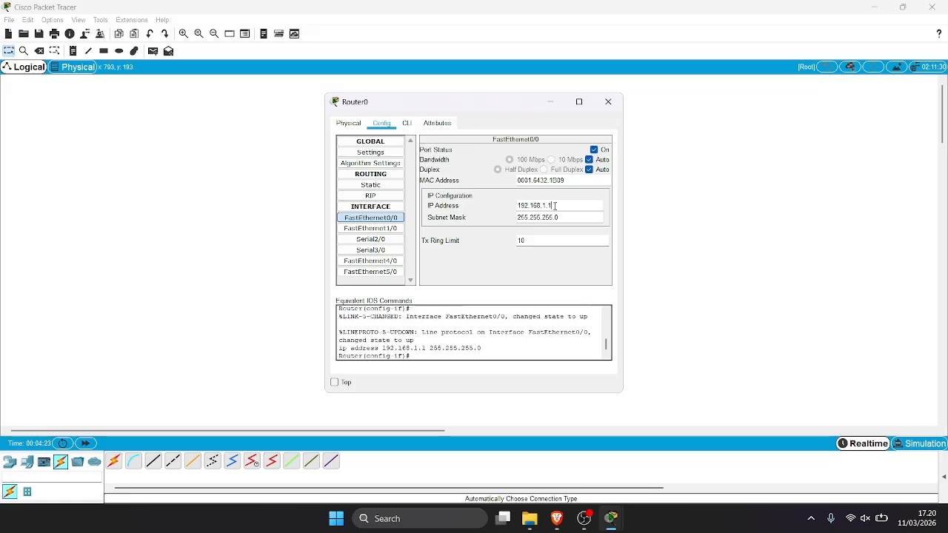
Give PC0's FastEthernet0 the static IP 192.168.1.2 with mask 255.255.255.0.
click(549, 106)
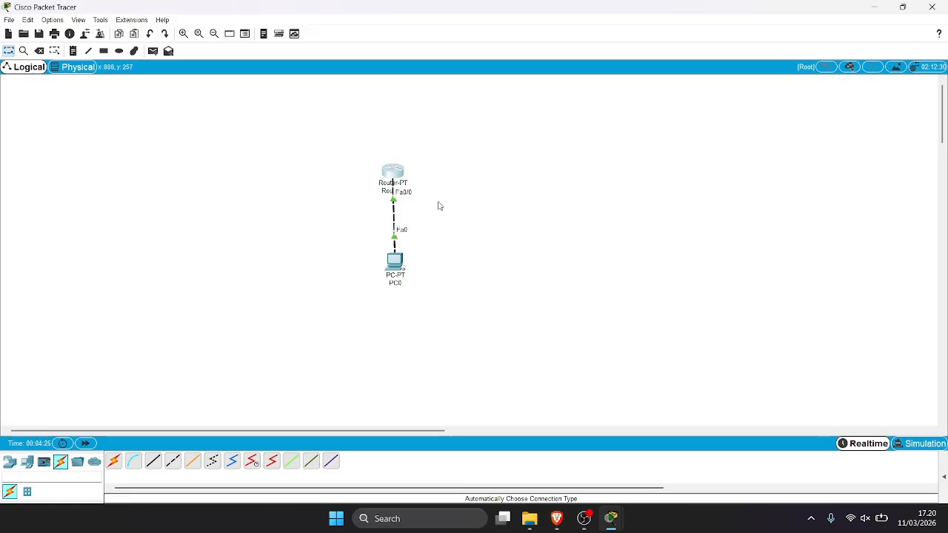
click(398, 265)
click(380, 124)
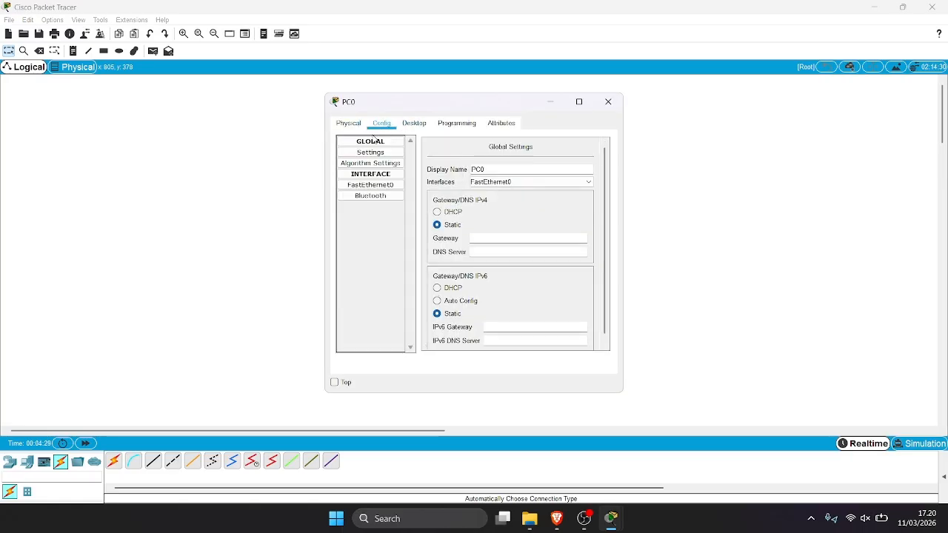
click(376, 187)
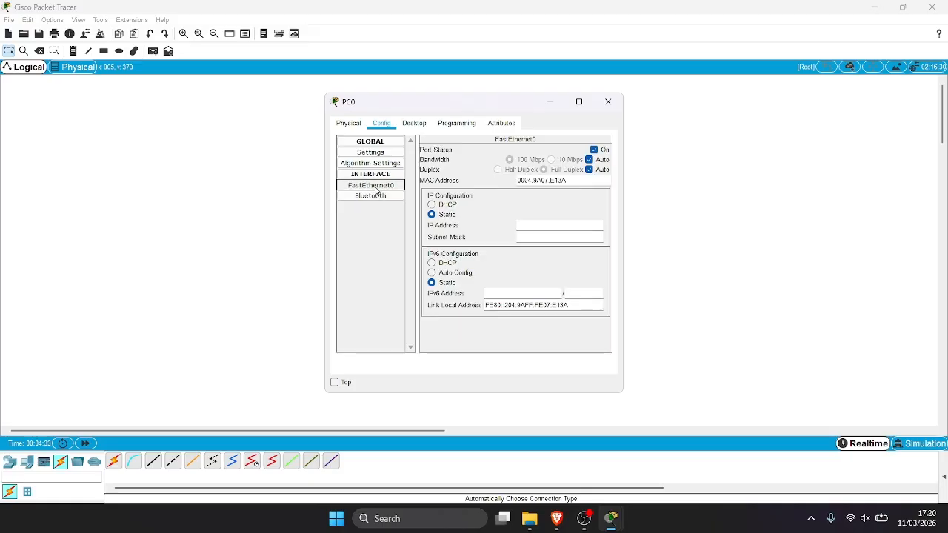
click(548, 230)
text(1)
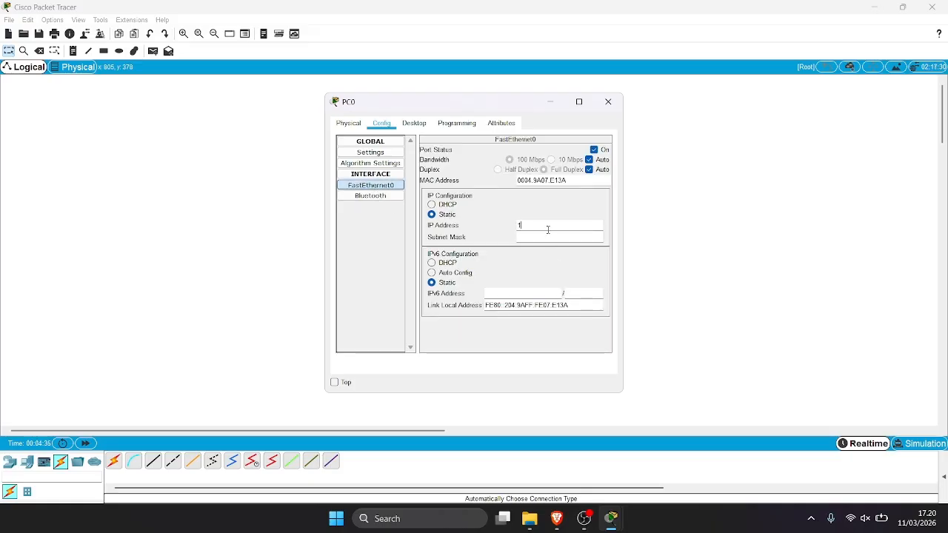
text(92.168.1.2)
key(Return)
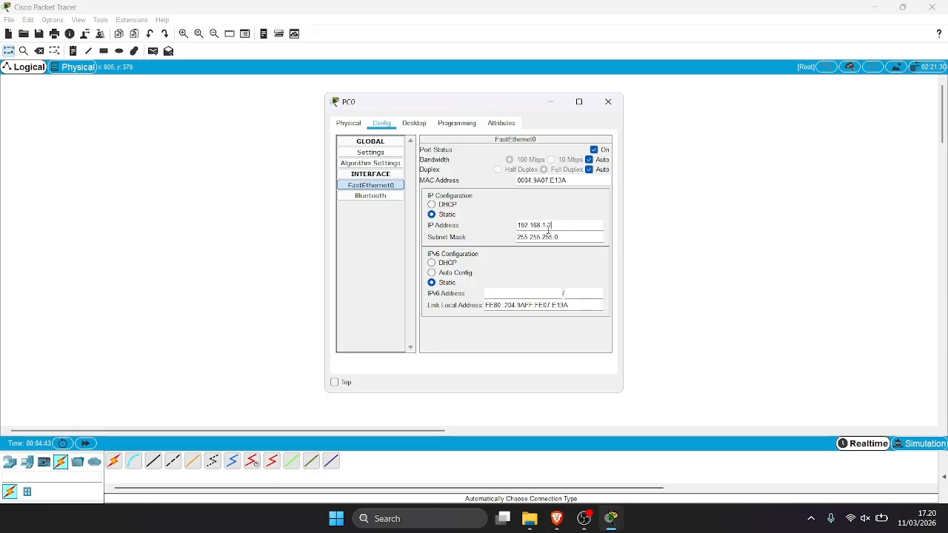
Enter 192.168.1.1 as PC0's default gateway in its global settings.
click(370, 163)
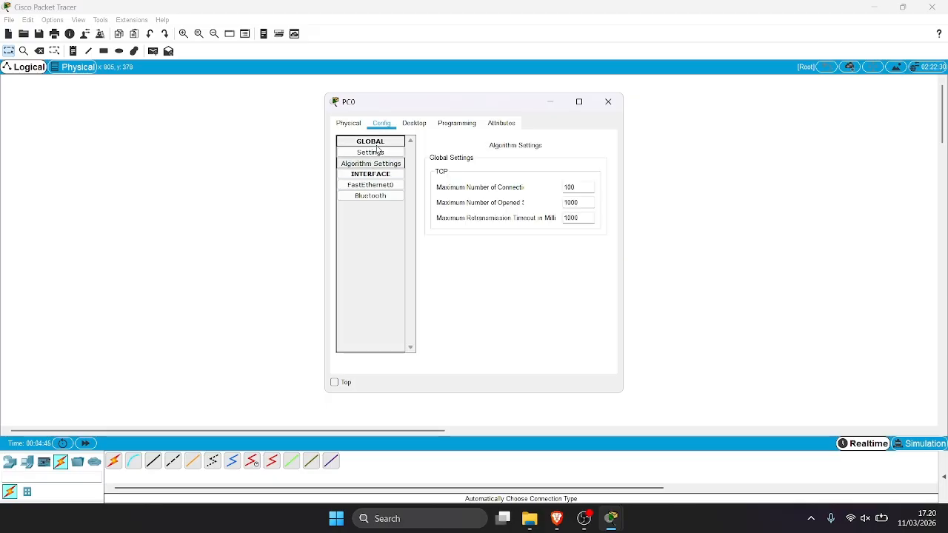
click(374, 142)
click(378, 153)
click(373, 142)
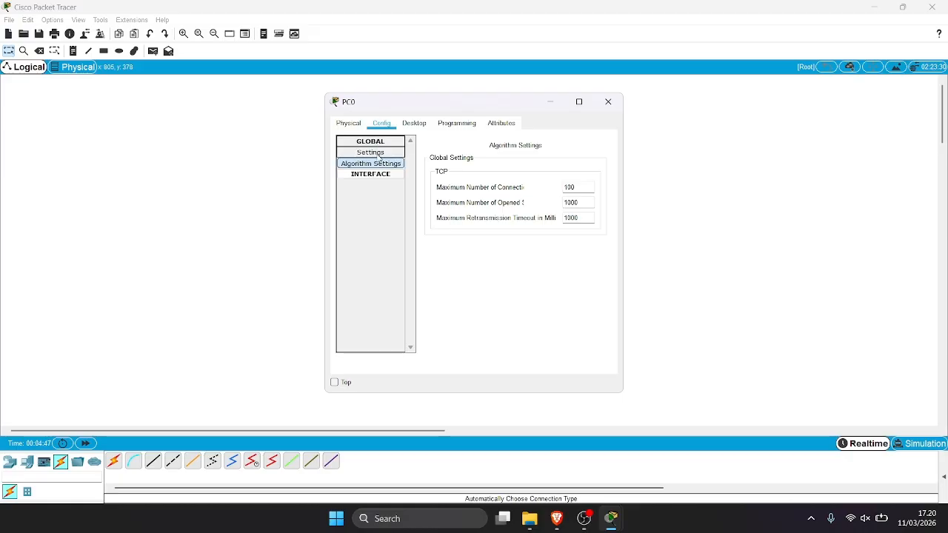
click(377, 175)
click(374, 185)
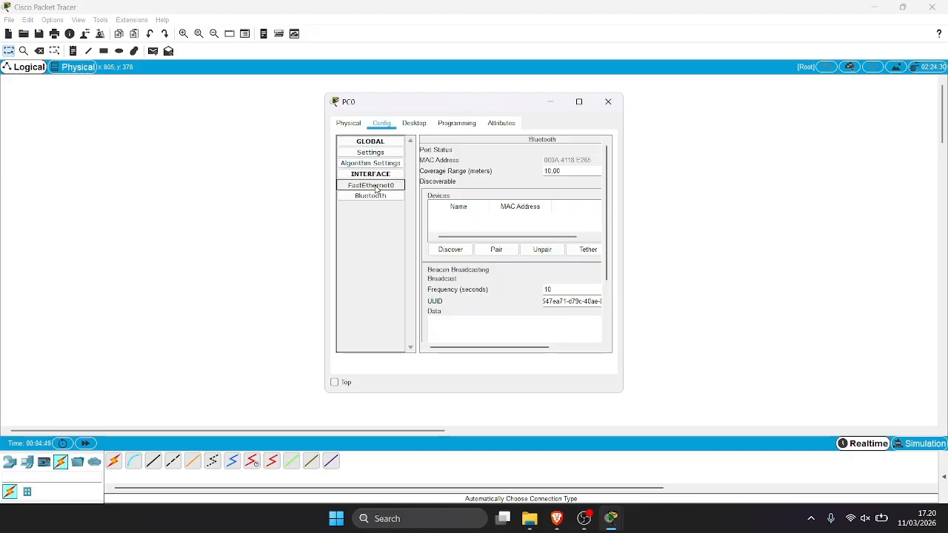
click(374, 163)
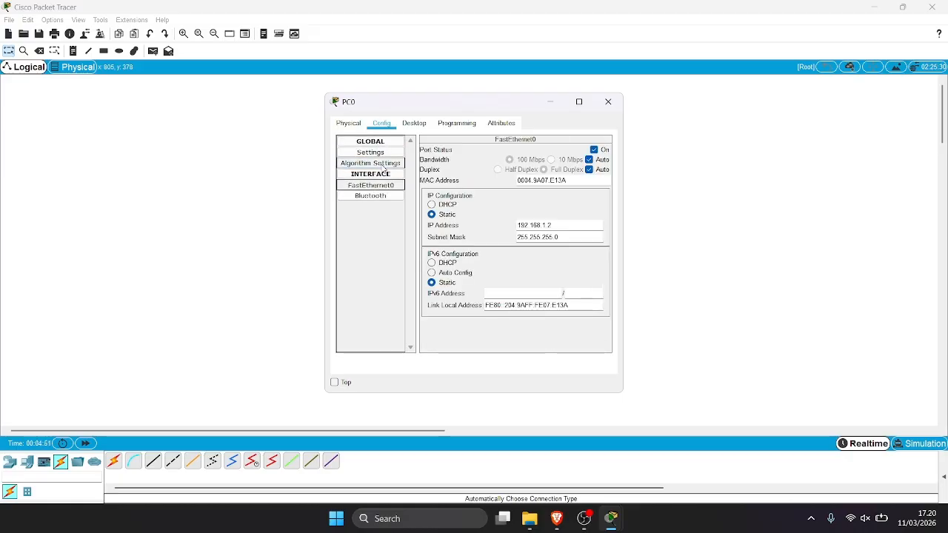
click(383, 153)
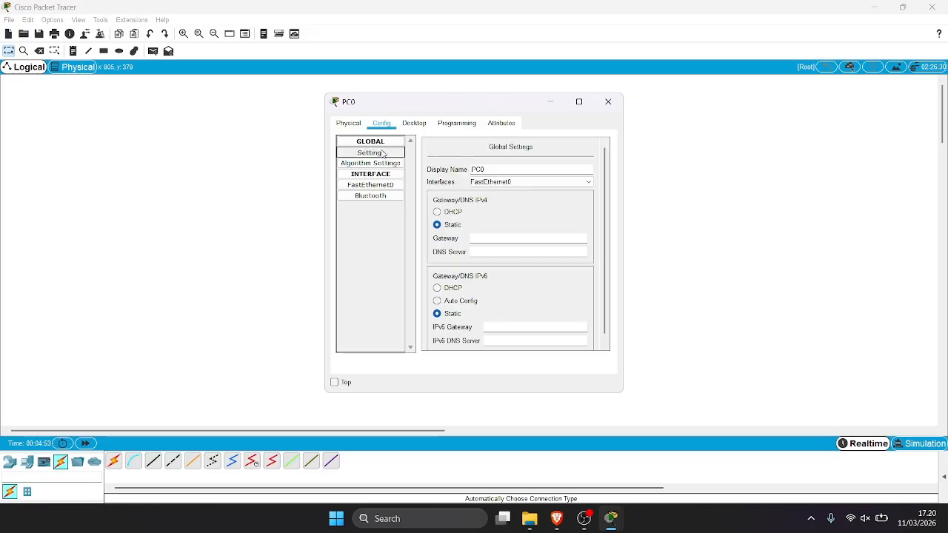
click(541, 241)
text(1)
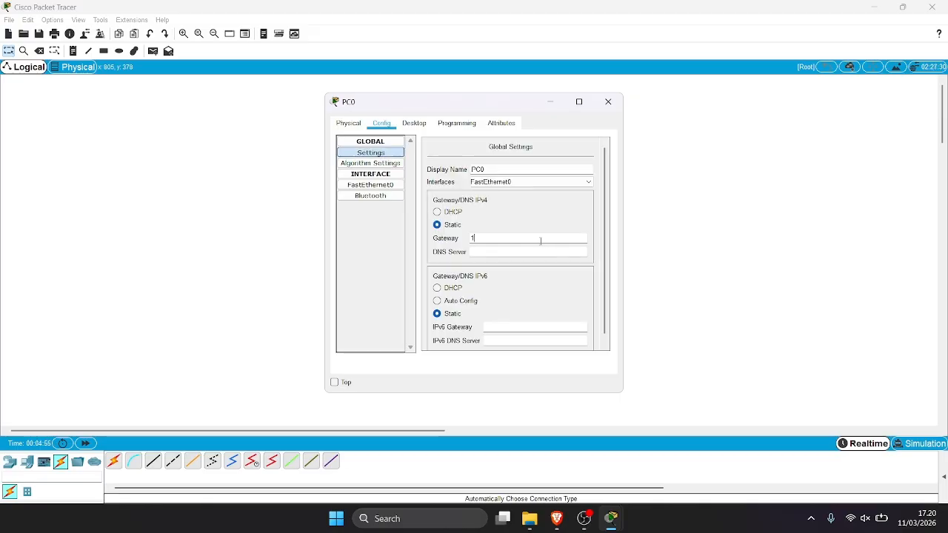
text(92.)
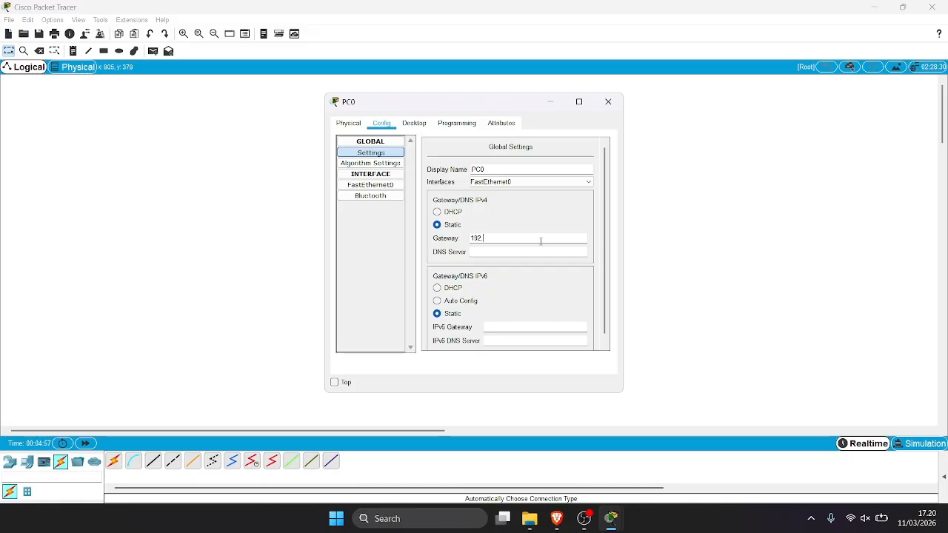
text(168.1.1)
Close PC0's window and bring up Router0's command-line console with a fresh prompt.
click(547, 103)
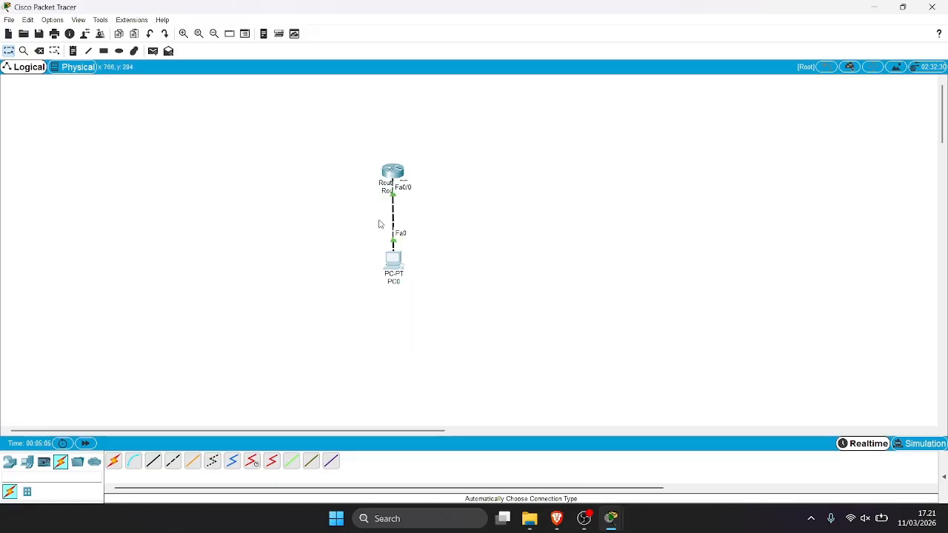
drag(337, 140, 364, 220)
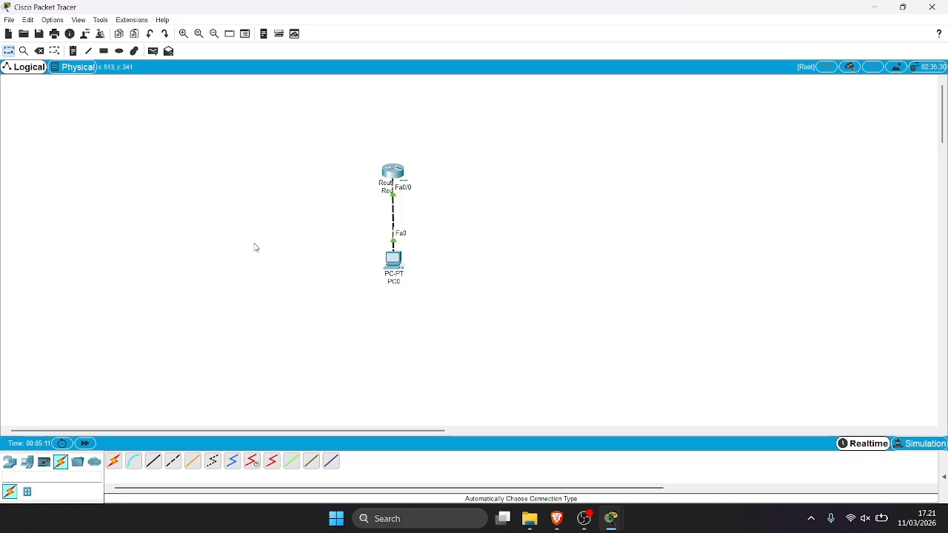
click(403, 171)
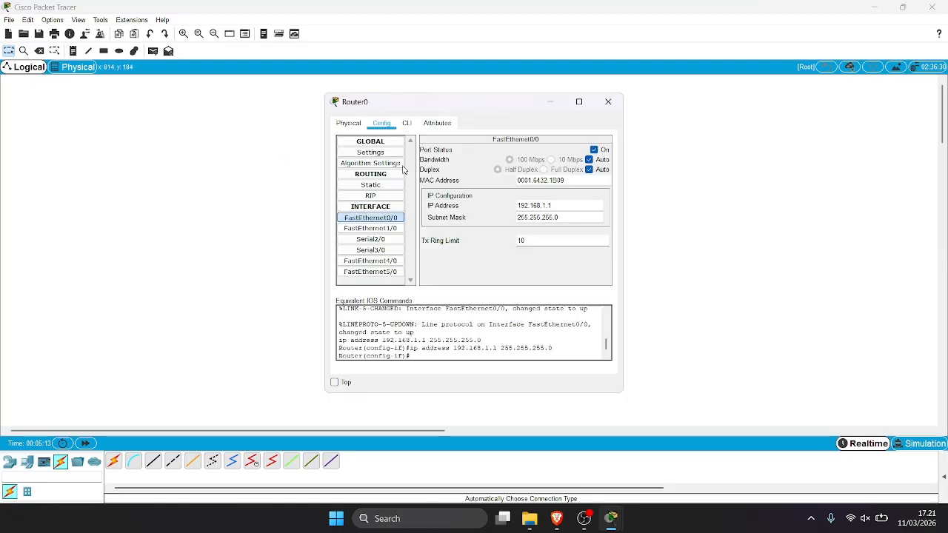
click(402, 130)
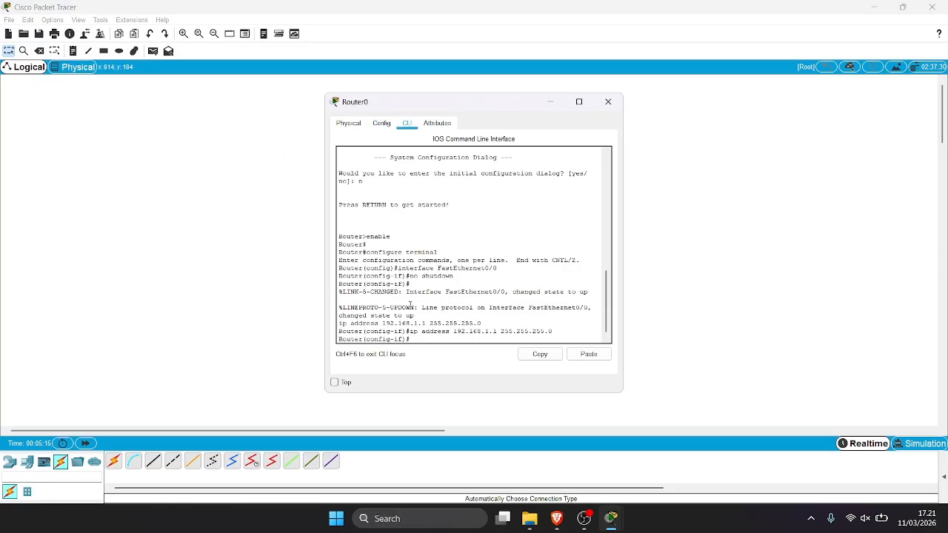
key(Return)
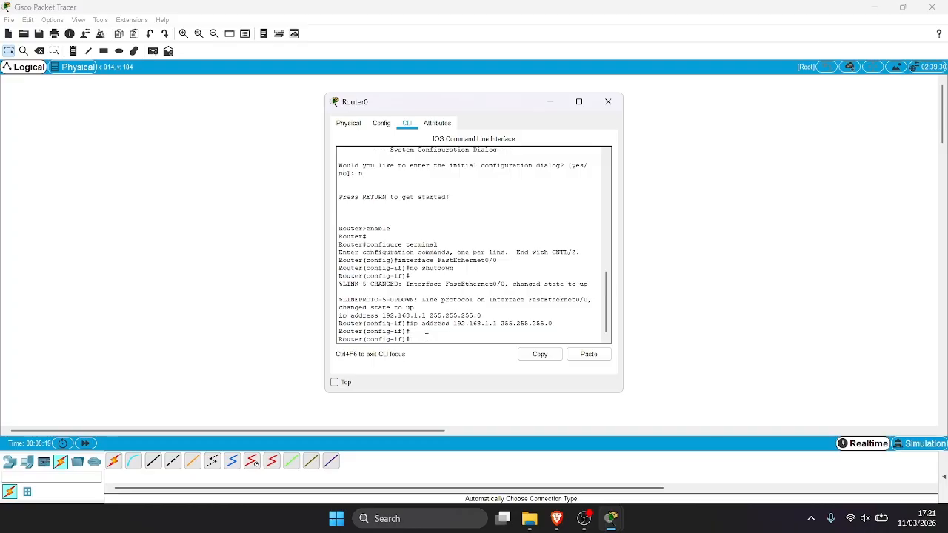
Exit interface configuration mode and enter the command hostname R1.
text(ex)
key(Return)
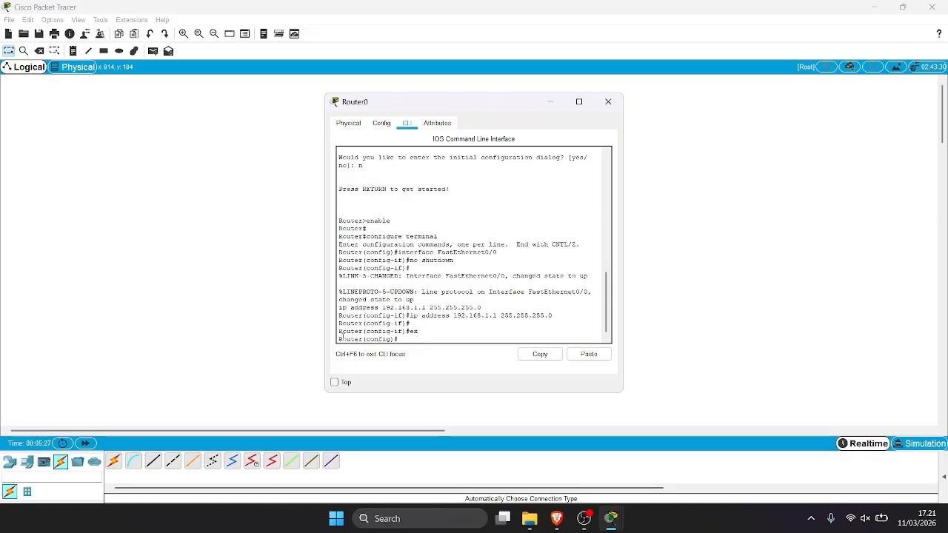
drag(341, 338, 407, 348)
click(408, 338)
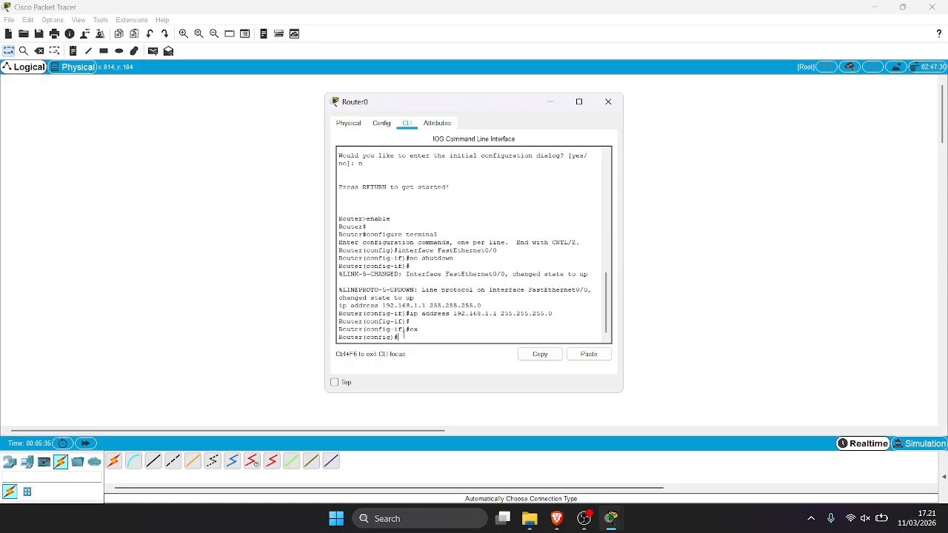
text(hostname R)
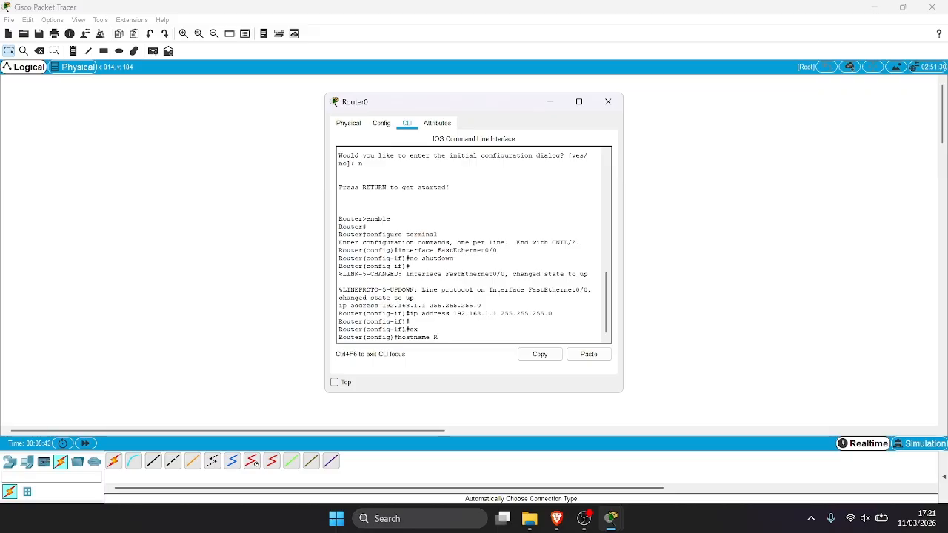
text(1)
Apply the hostname R1 and set the router's enable secret.
key(Return)
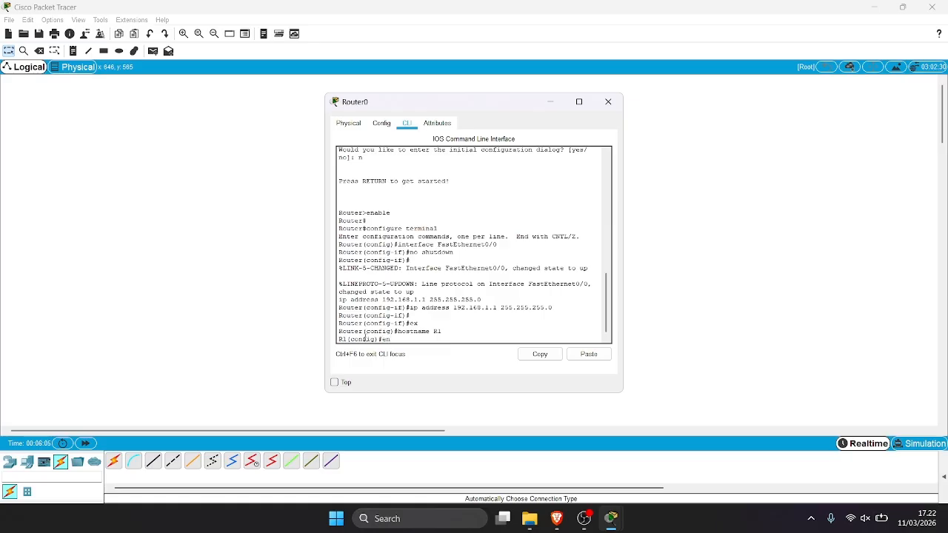
text(able)
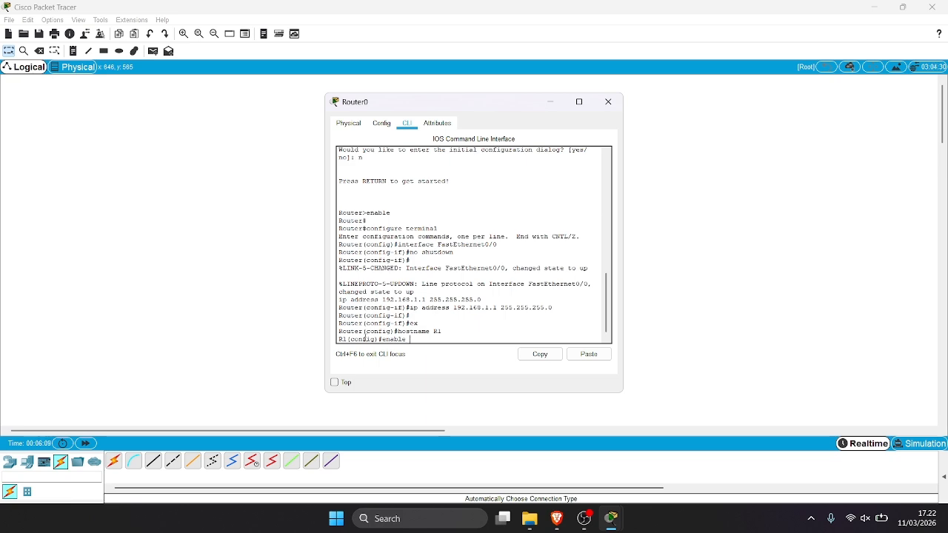
text( secret ad)
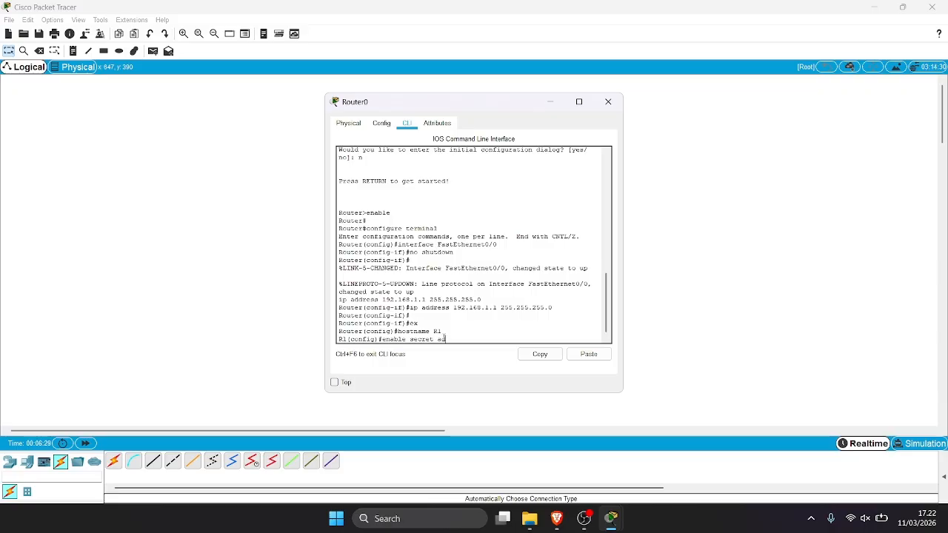
text(min123)
key(Return)
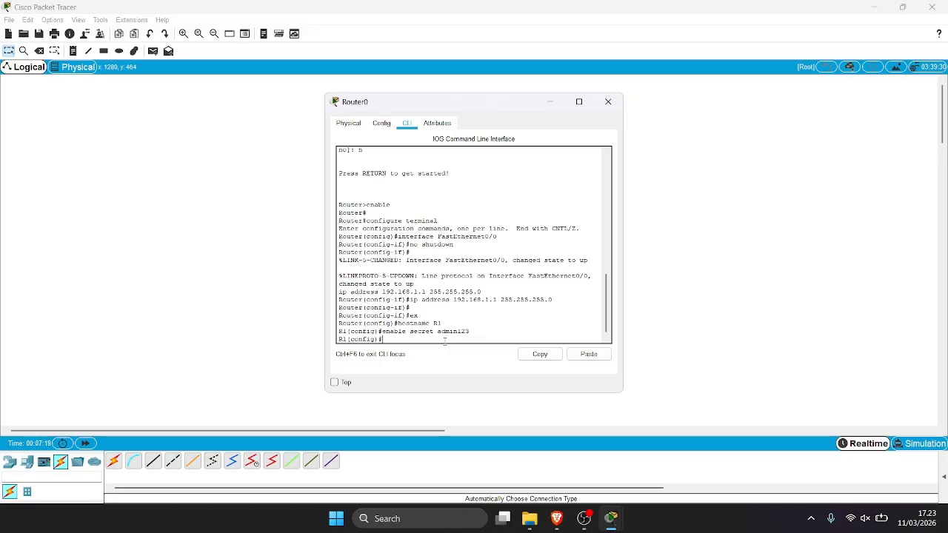
Create a local user account with its password using the username command.
text(sername)
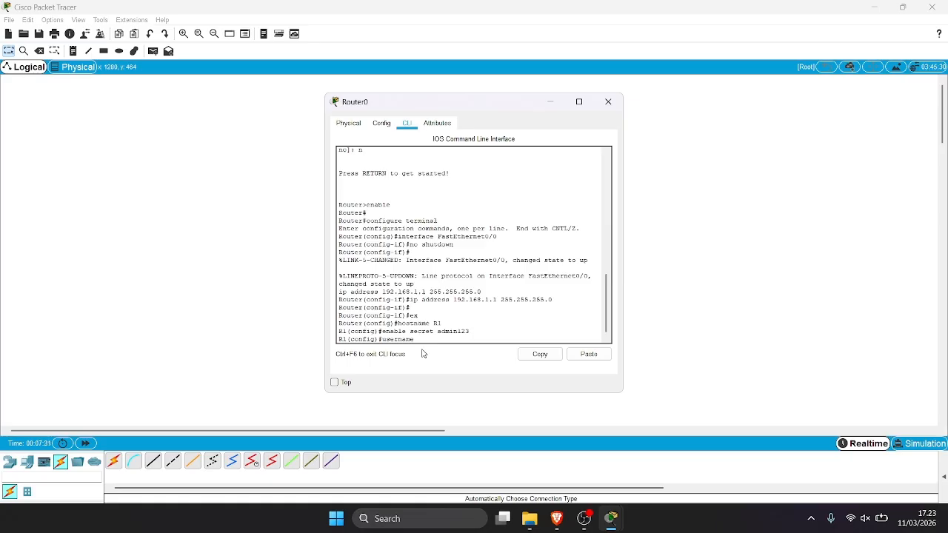
text(materi)
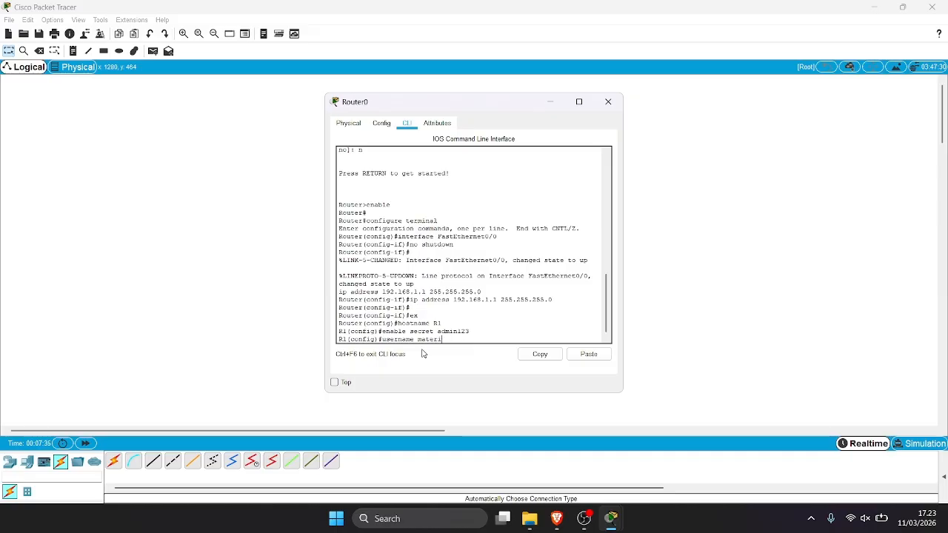
text( pa)
text(ssword)
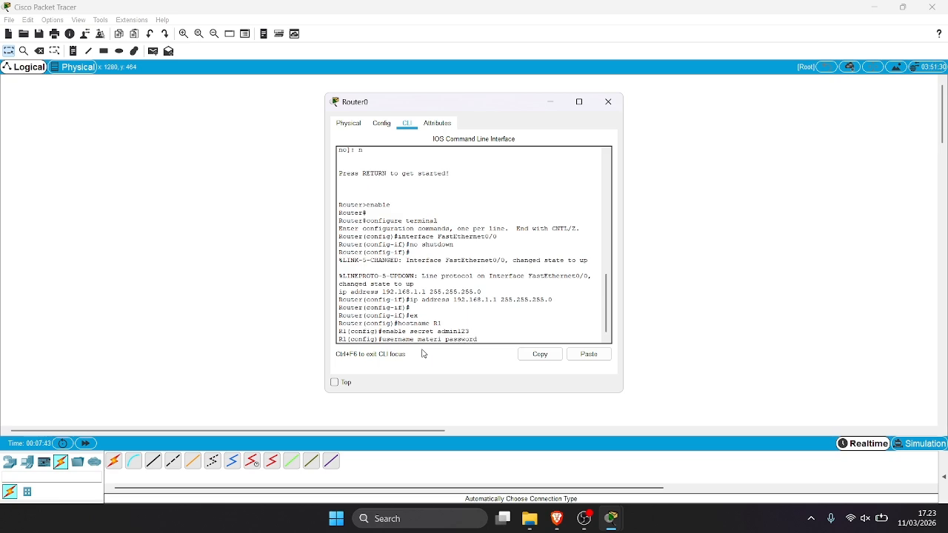
text( ra)
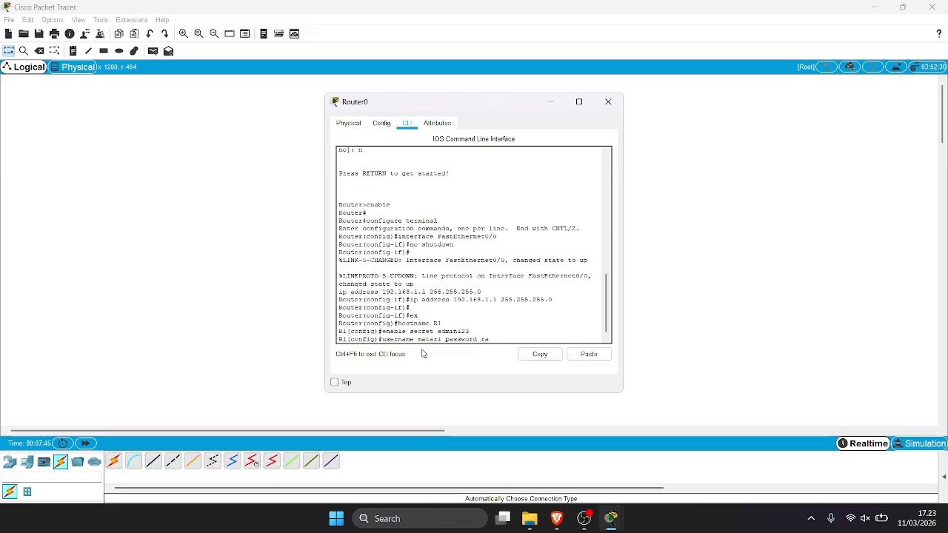
text(hasia)
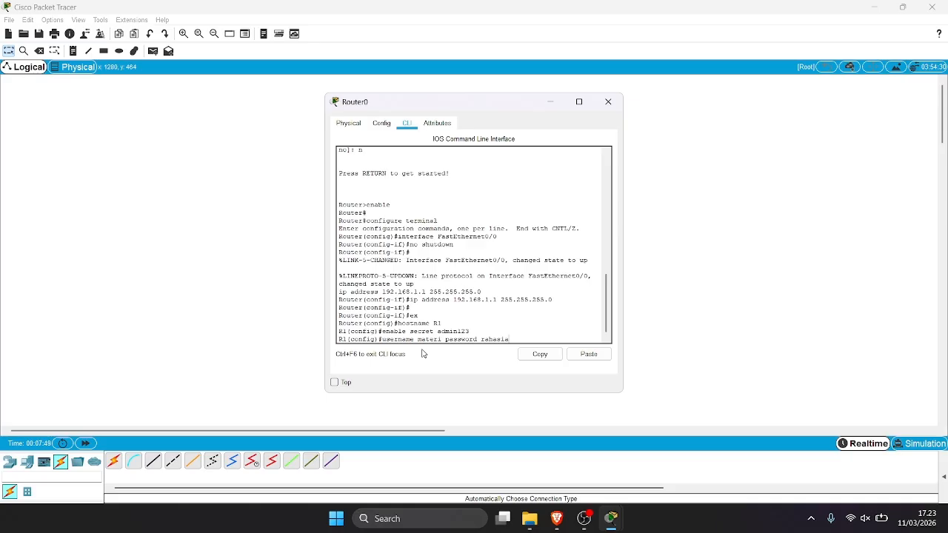
key(Return)
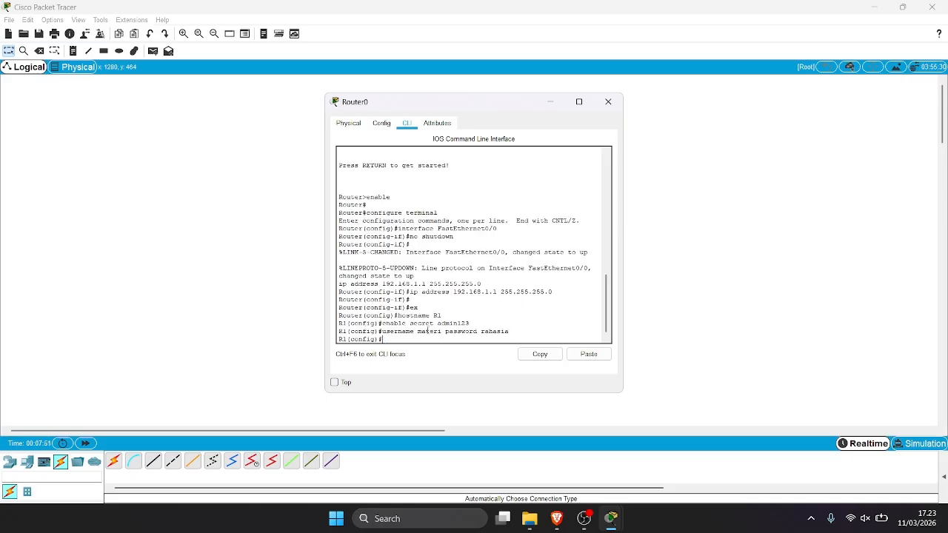
drag(437, 323, 511, 330)
click(510, 329)
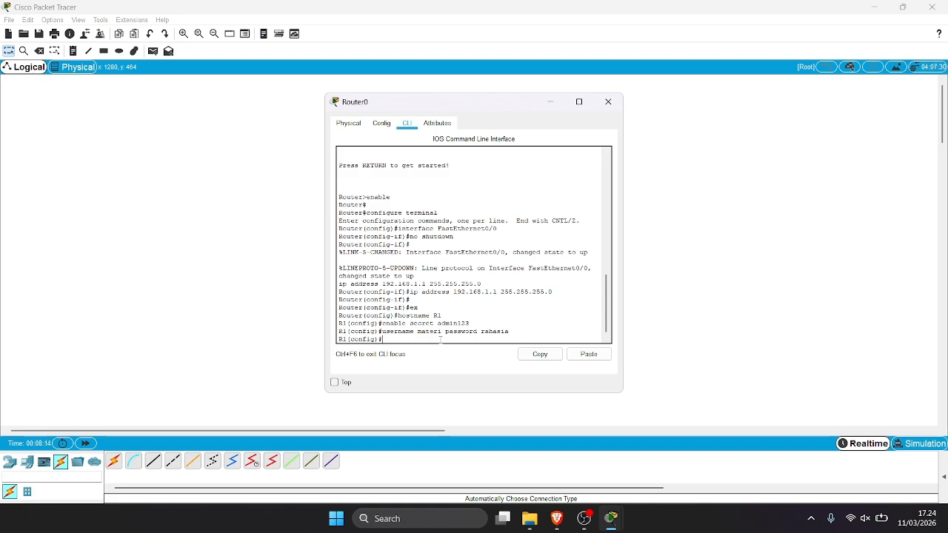
Enter line vty 0 2 configuration and enable login local on those lines.
text(line vty)
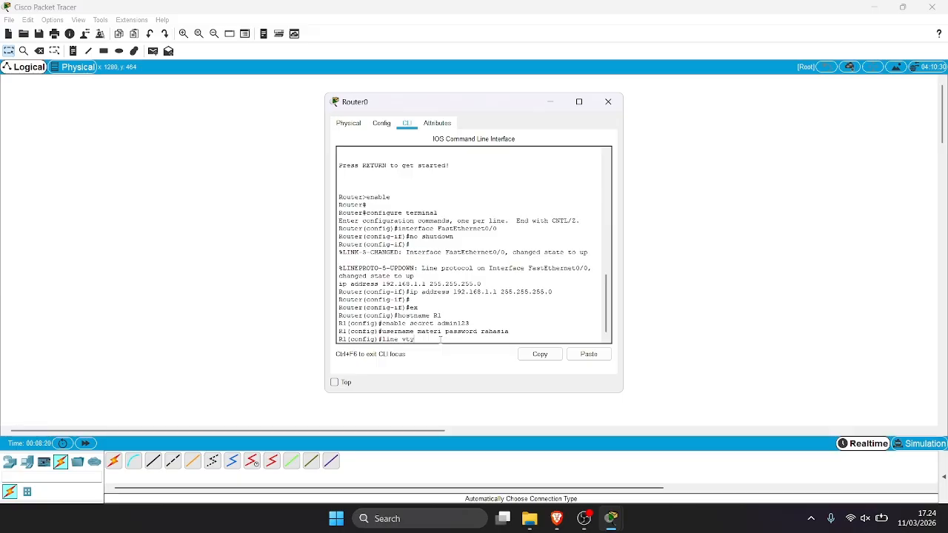
text( 0 2)
key(Return)
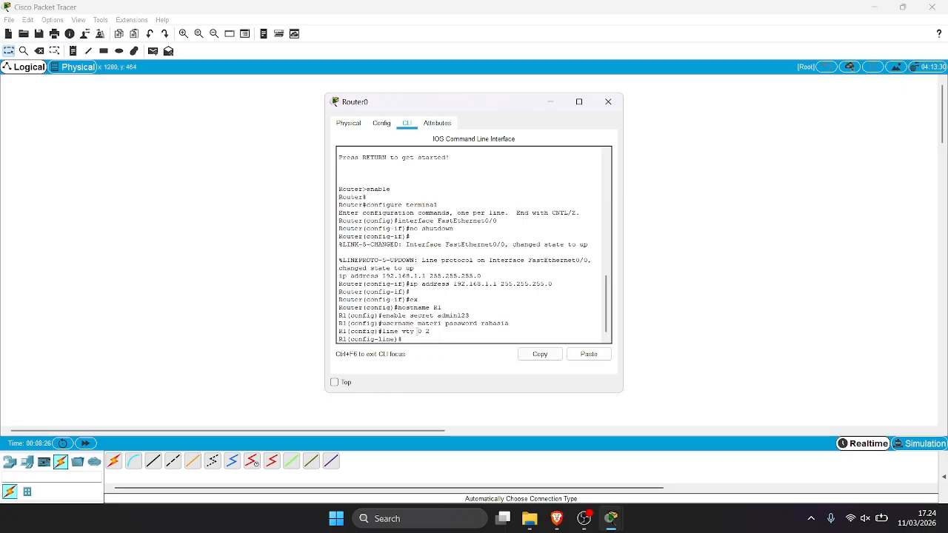
drag(383, 332, 436, 330)
click(436, 331)
text(login)
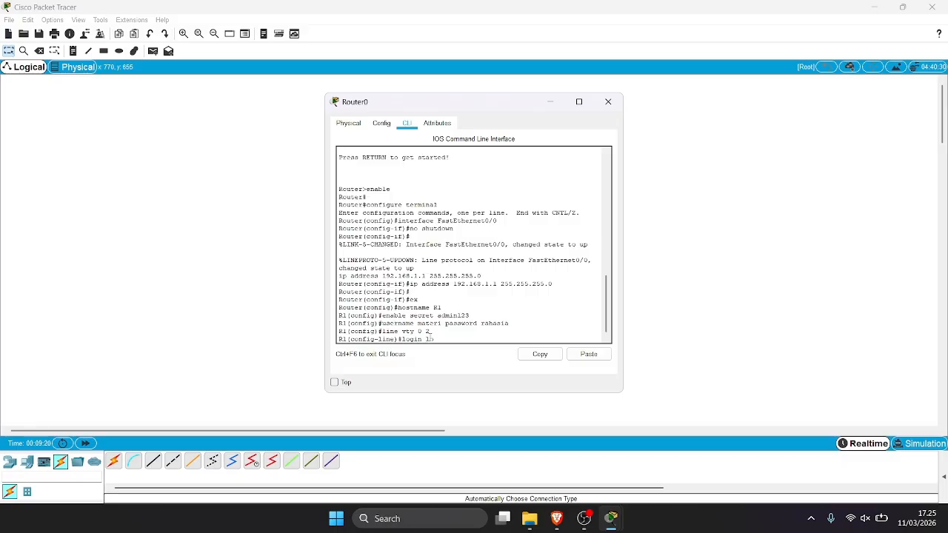
text( local)
key(Return)
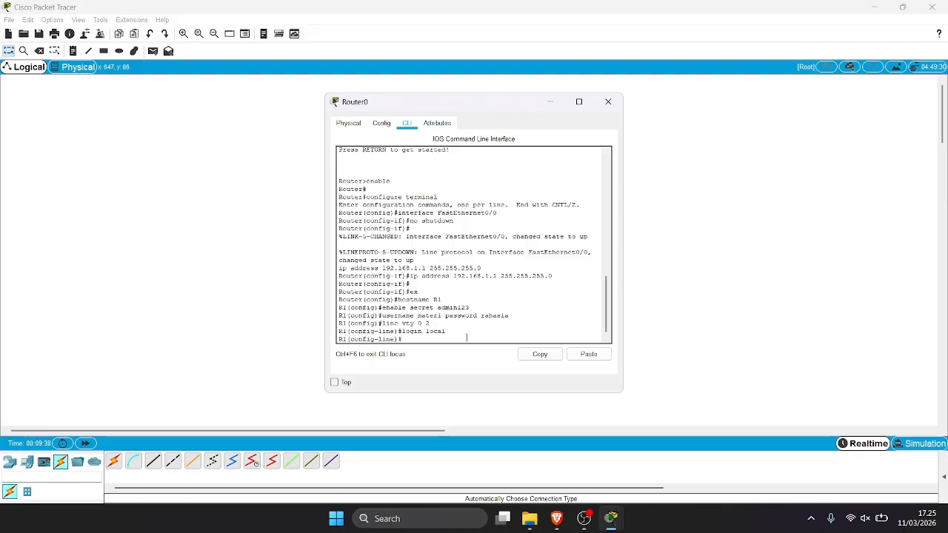
Allow all protocols on VTY lines 0–2 with transport input all.
text(tra)
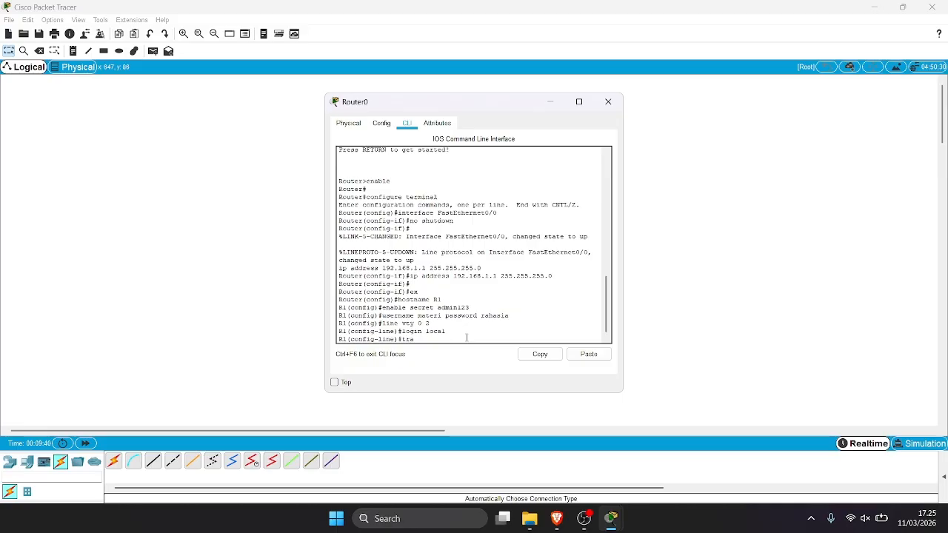
text(nsp)
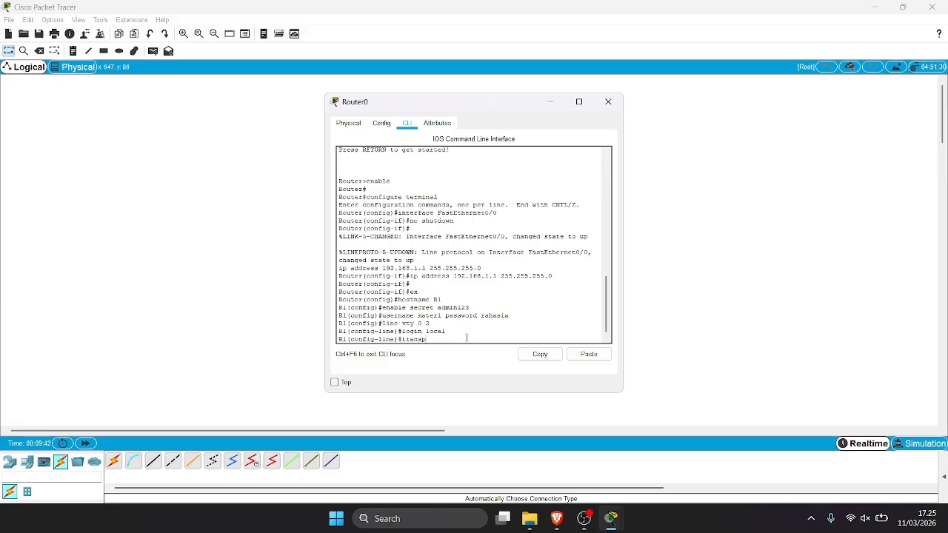
text(ort input)
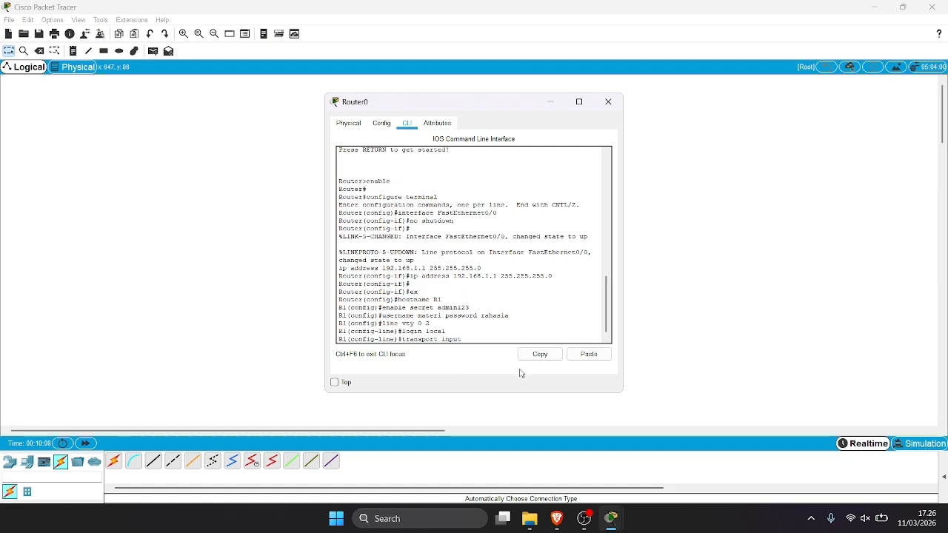
text(?)
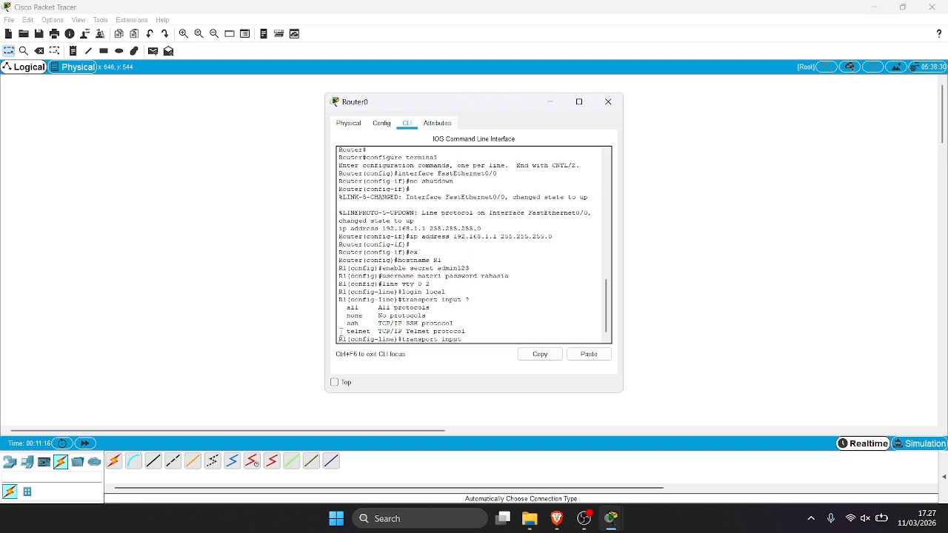
text(ll)
key(Return)
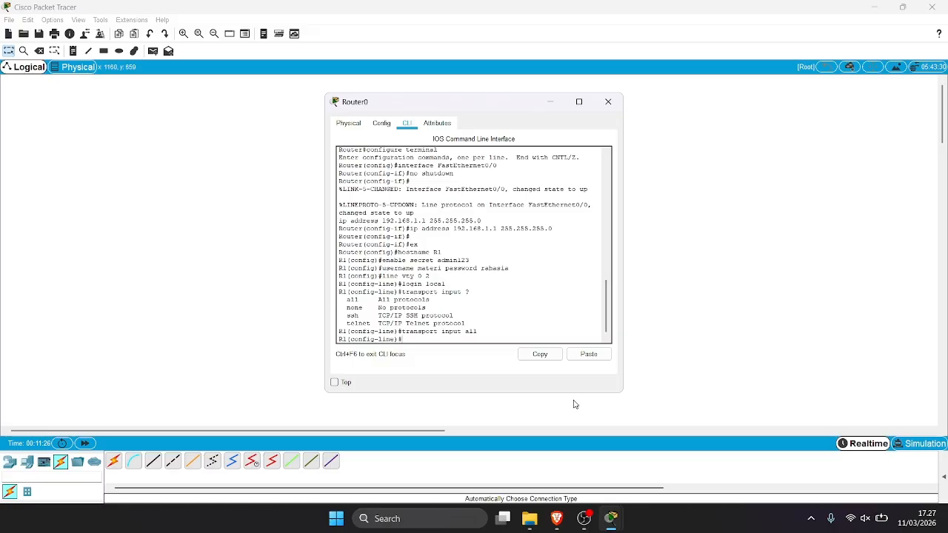
Exit line and global configuration and end the console session back to R1>.
text(exit)
key(Return)
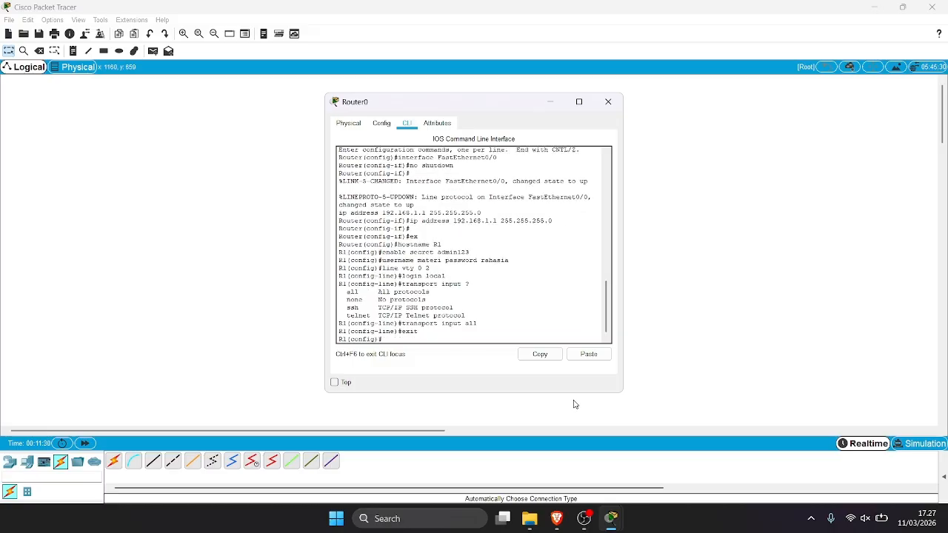
text(ex)
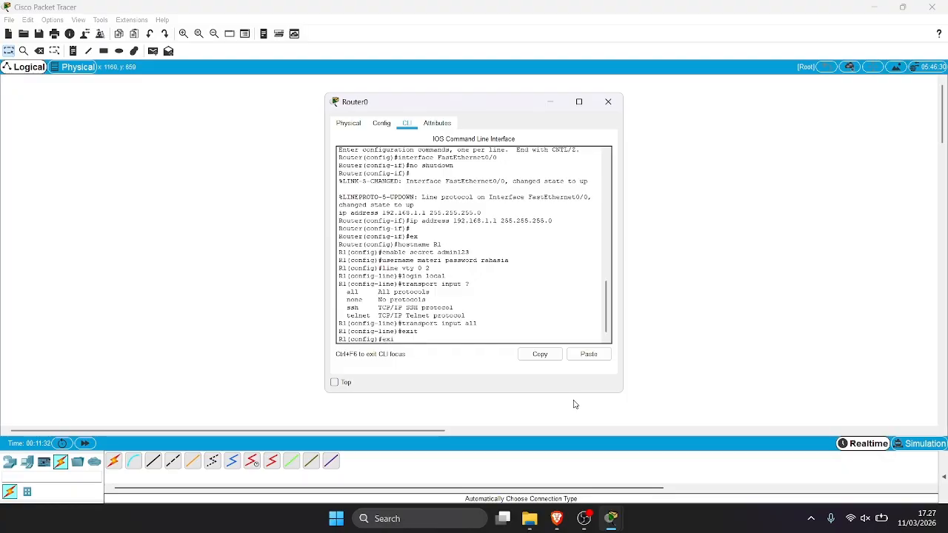
text(i)
key(Return)
text(ex)
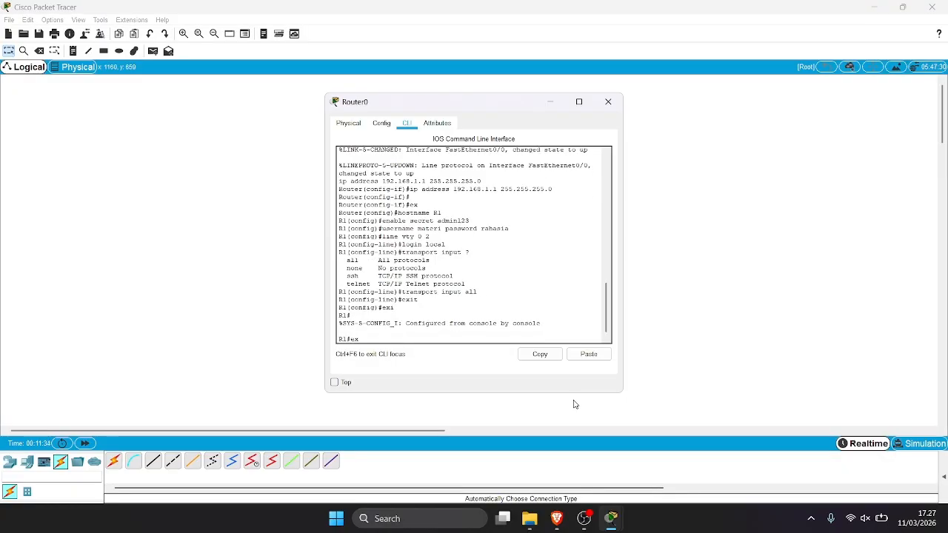
text(i)
key(Return)
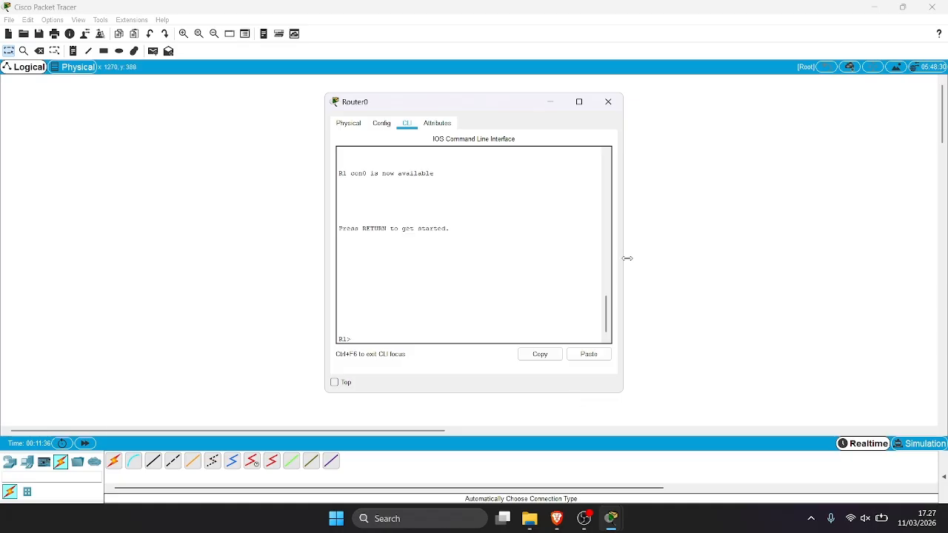
Minimize Router0's window and launch the Command Prompt from PC0's Desktop.
click(559, 102)
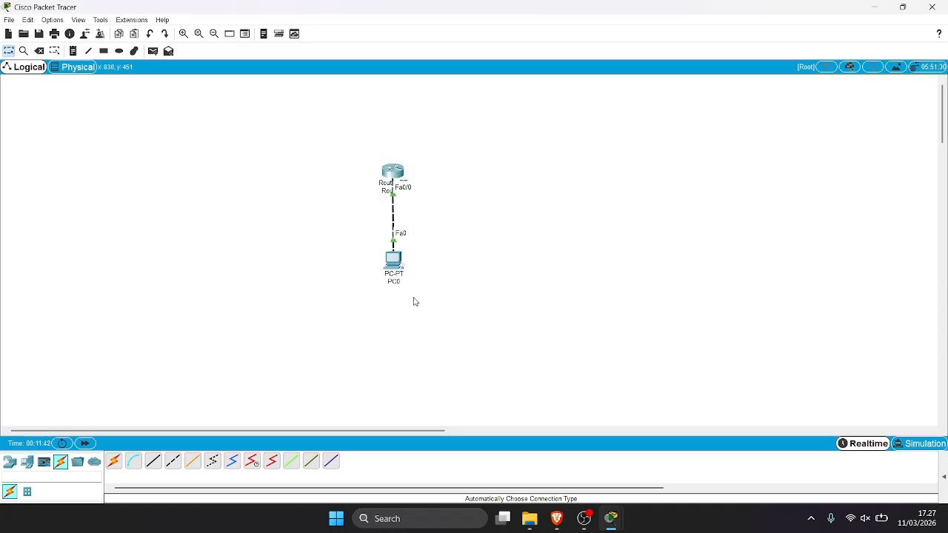
click(398, 261)
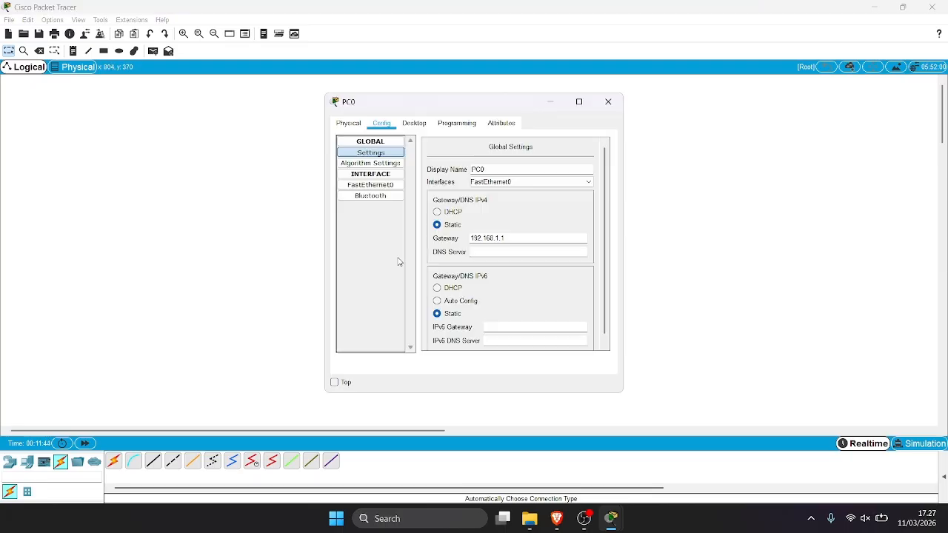
click(411, 124)
click(552, 168)
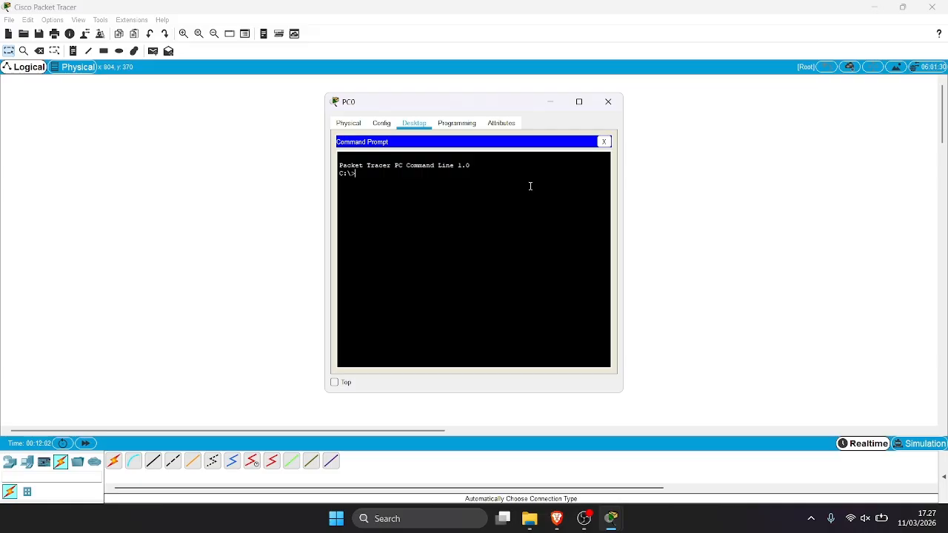
Telnet from PC0 to 192.168.1.1, log in with the local username and password, and run en.
text(s)
text(elnet)
text( 192.)
text(168)
text(.1)
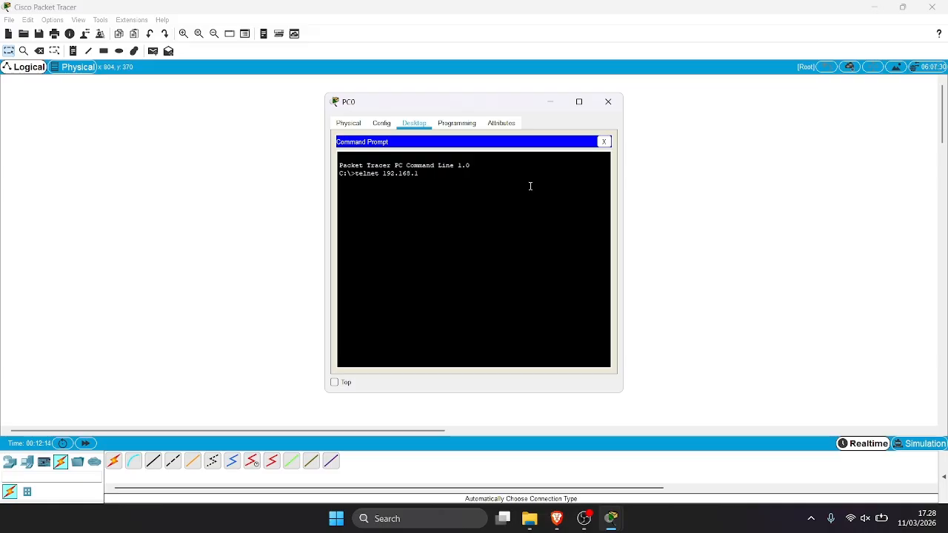
text(.1)
key(Return)
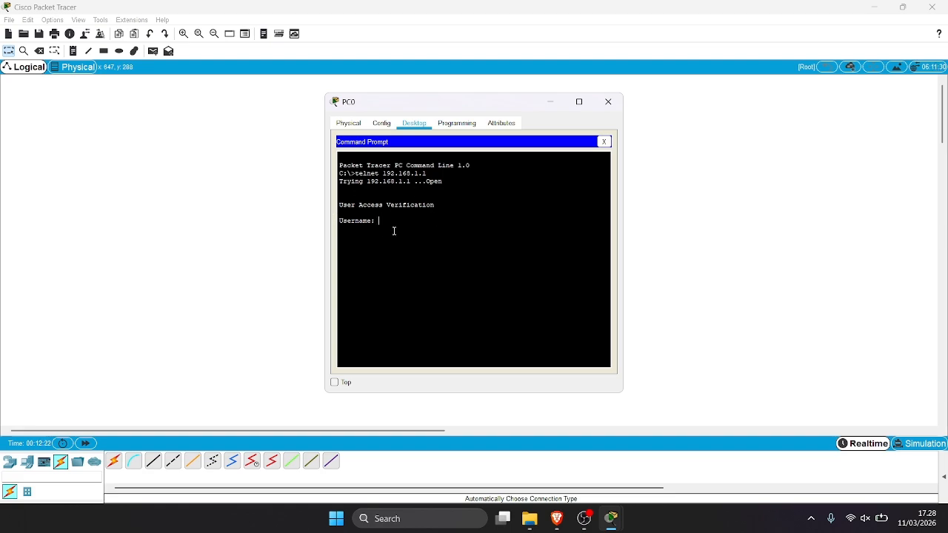
text(materi)
key(Return)
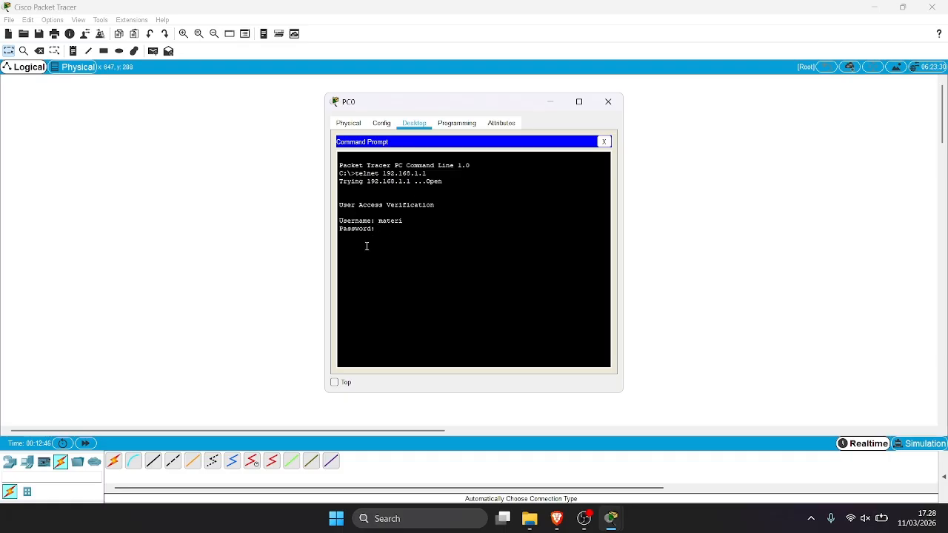
key(Return)
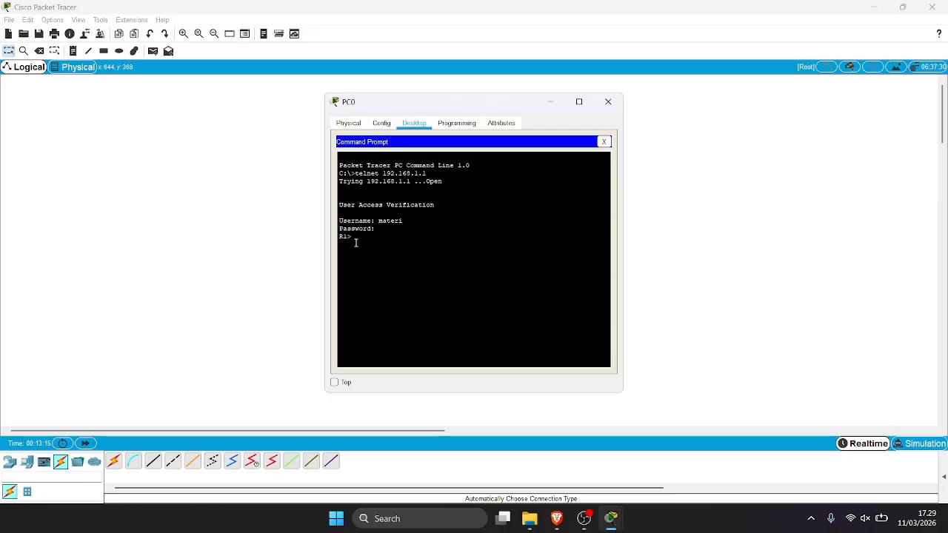
text(en)
key(Return)
drag(412, 108, 576, 109)
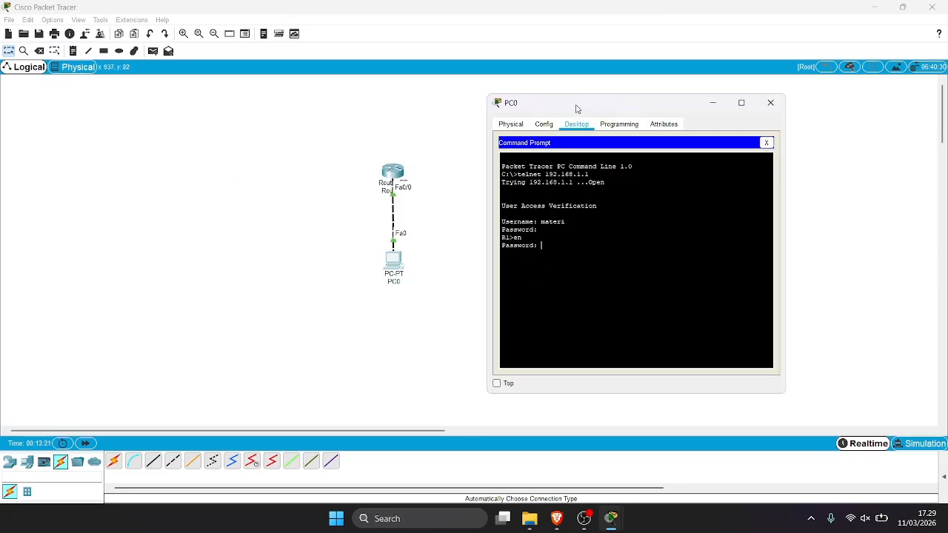
click(427, 143)
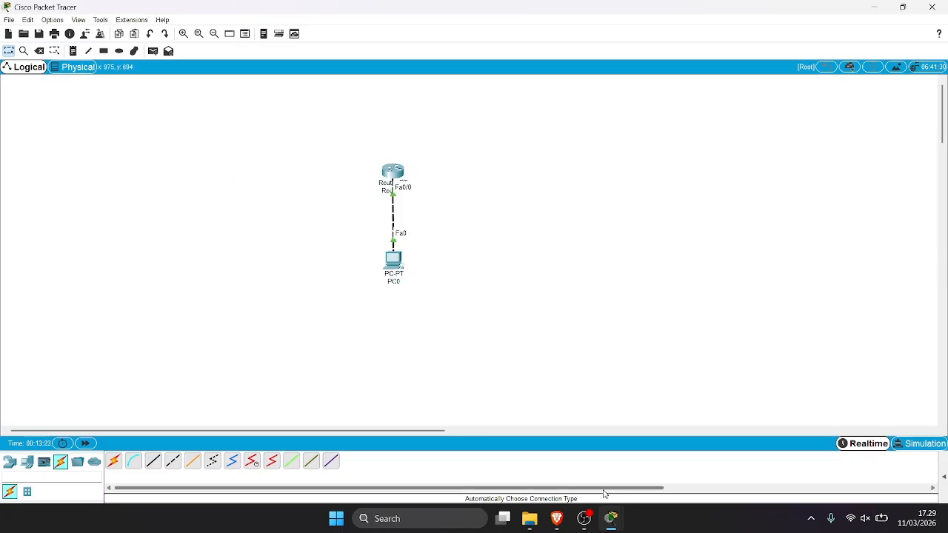
mouse_move(611, 518)
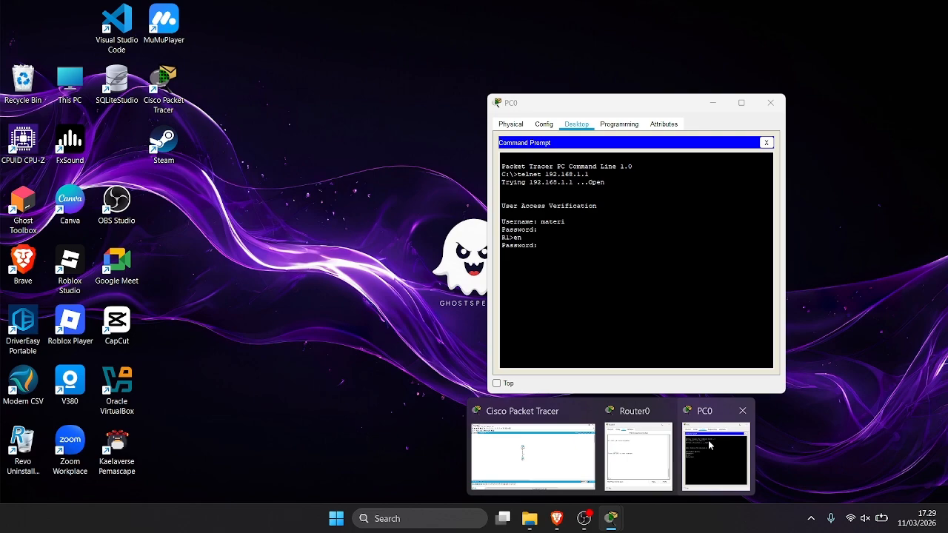
click(708, 444)
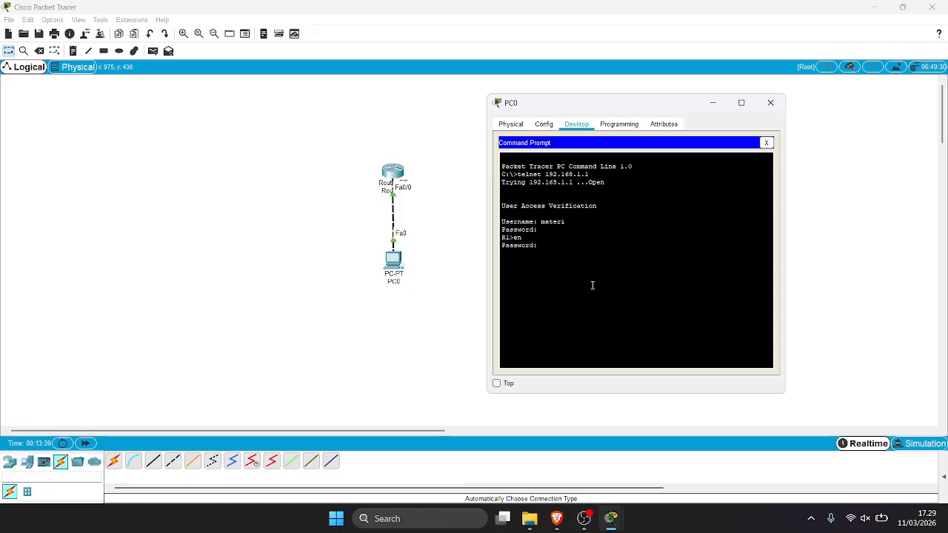
Submit the enable password and enter global configuration mode with conf t.
key(Return)
text(conf t)
key(Return)
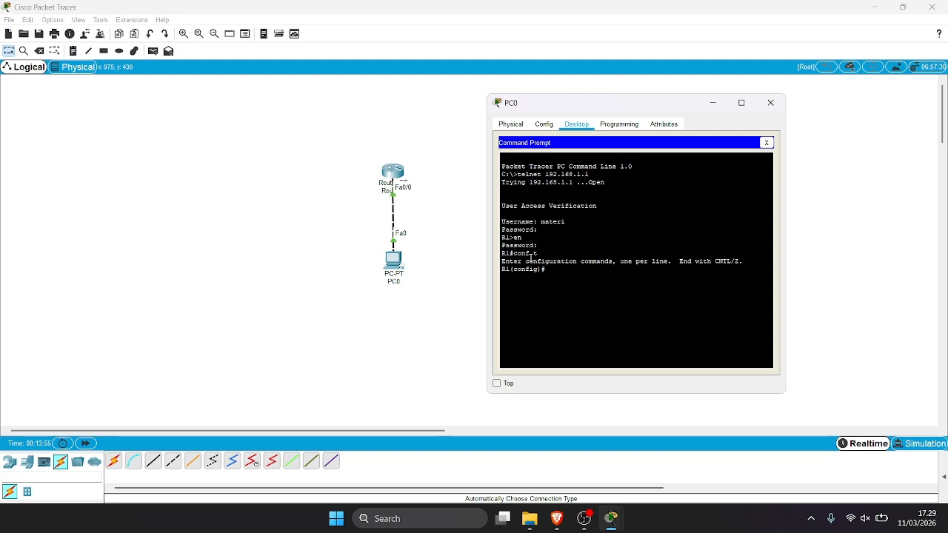
Rename the router to m7 with hostname m7 and put the PC0 window away.
text(hostname)
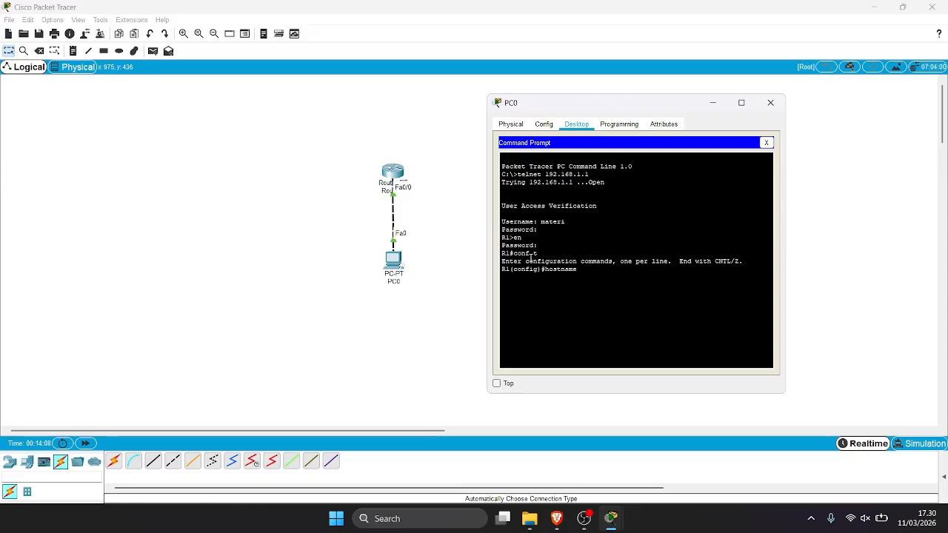
text(m7)
key(Return)
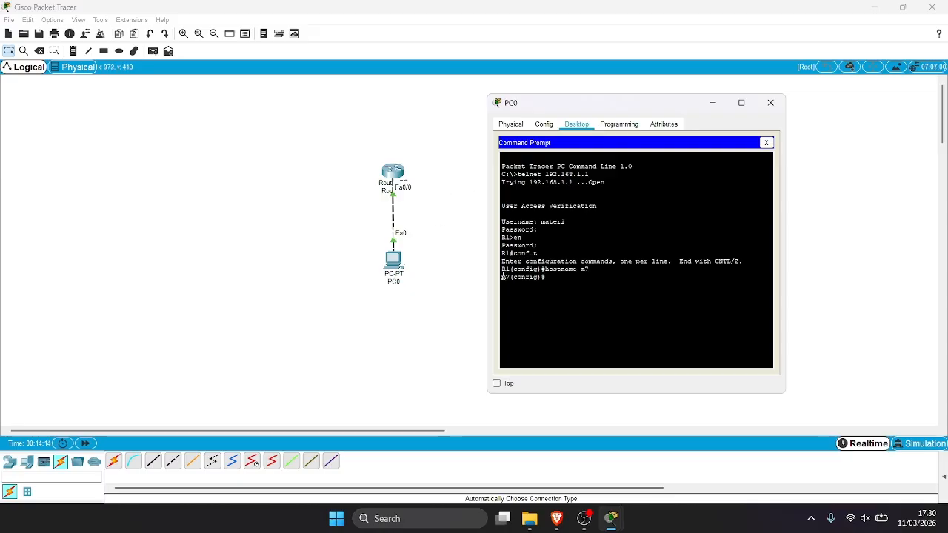
drag(503, 277, 512, 280)
click(512, 279)
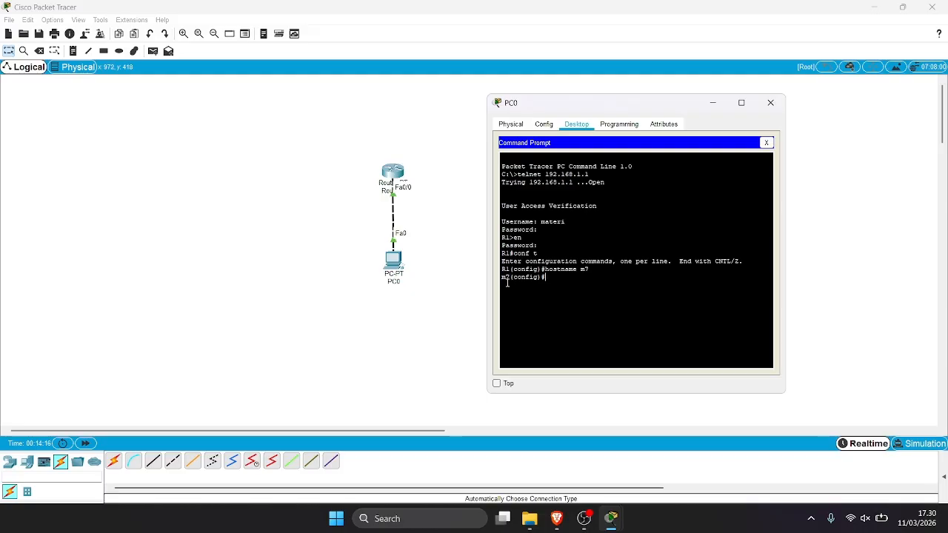
click(442, 285)
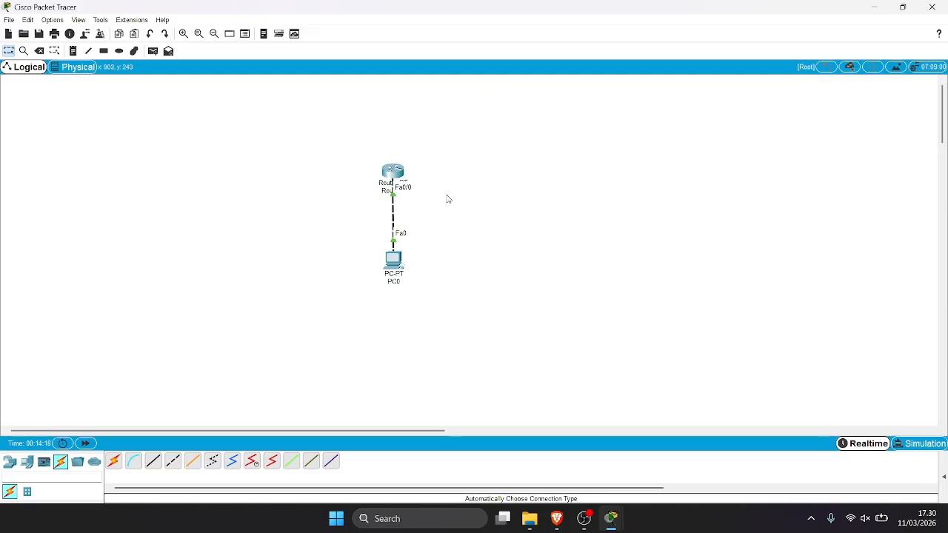
click(400, 176)
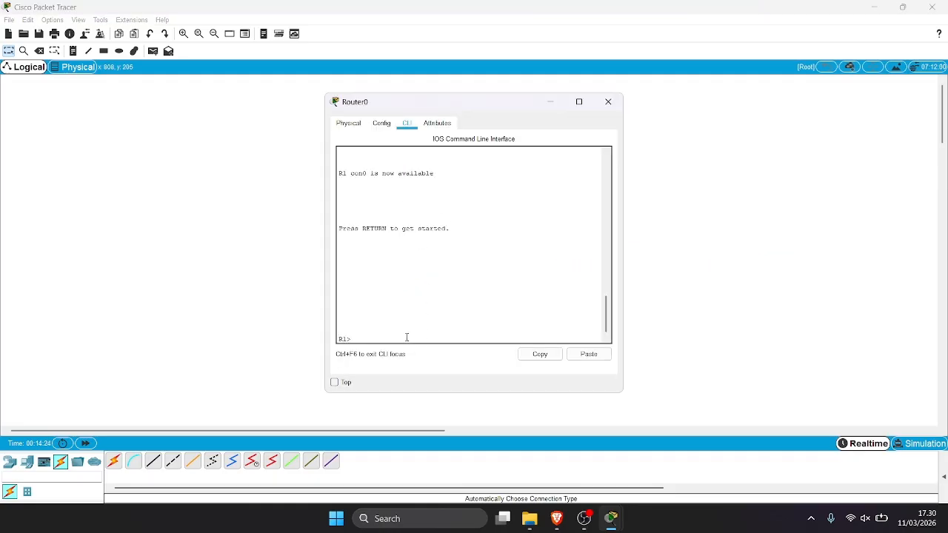
key(Return)
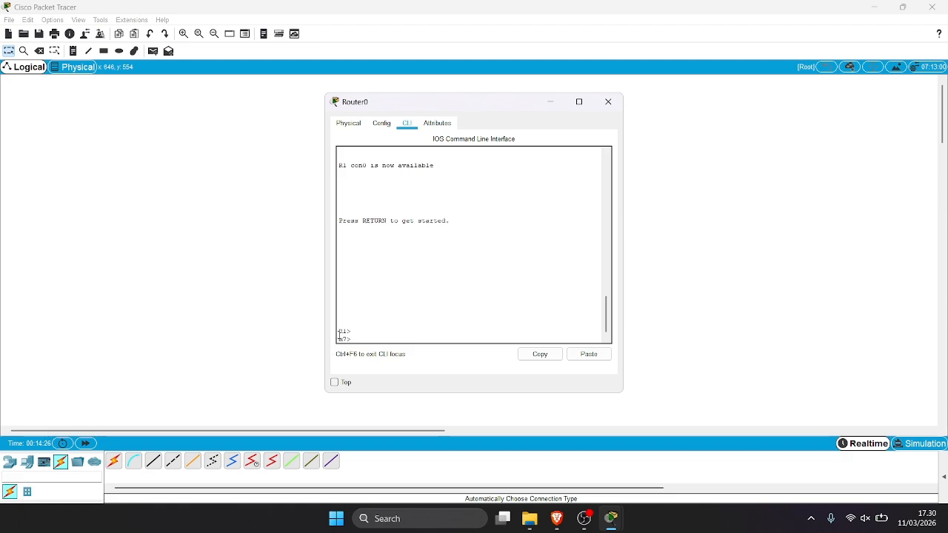
drag(339, 330, 352, 339)
click(442, 279)
click(556, 104)
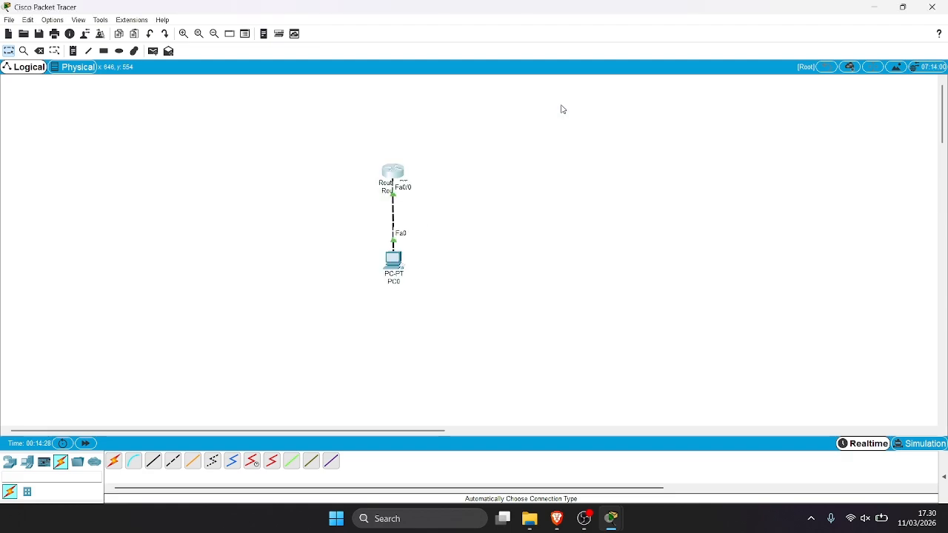